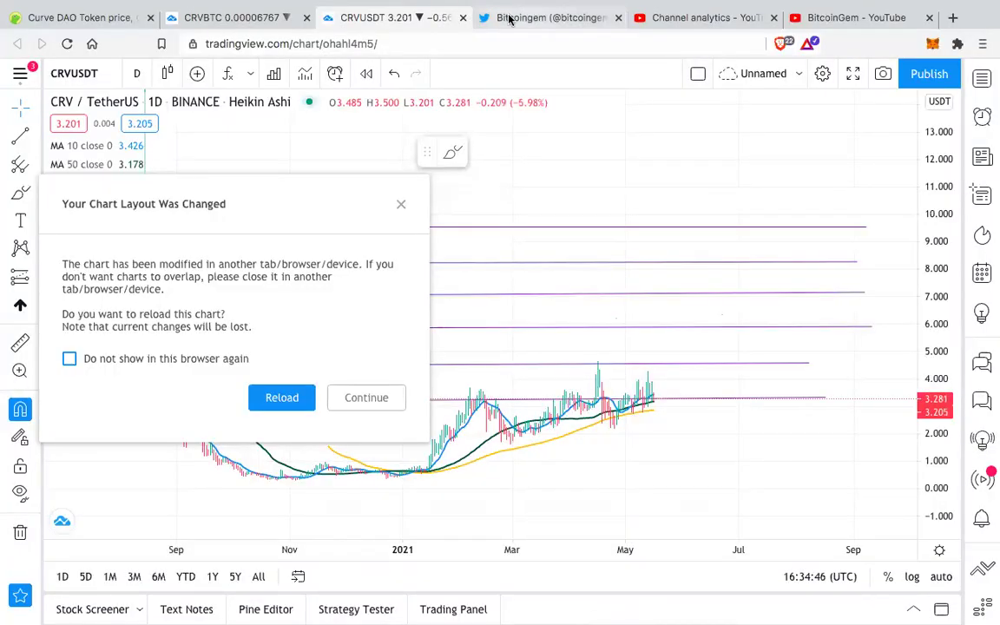
Look over the Curve DAO Token page on CoinGecko, and dismiss the layout-change notice on the CRVUSDT chart in TradingView
left_click(100, 16)
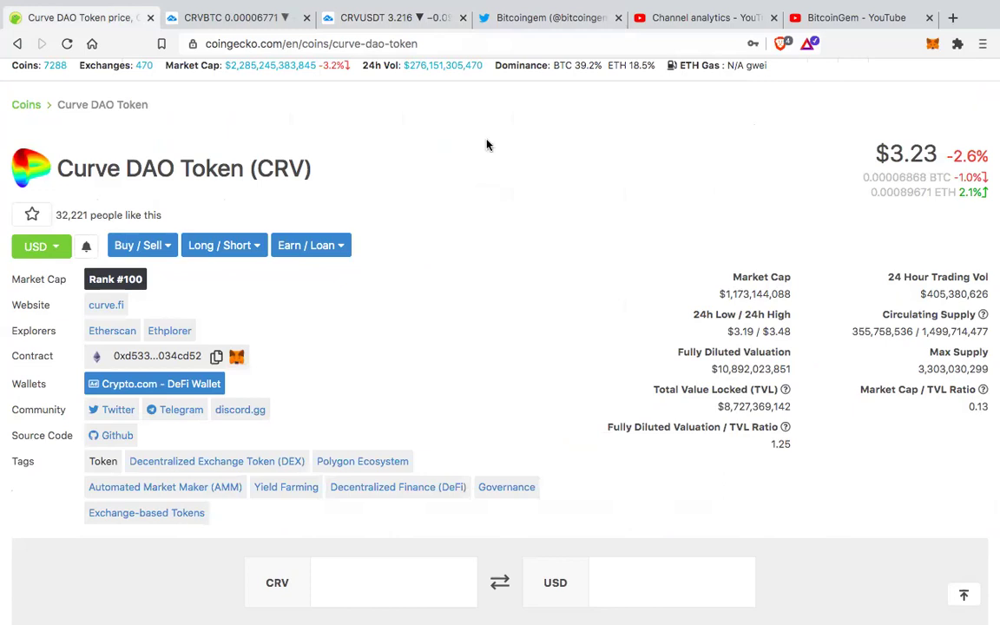
left_click(374, 19)
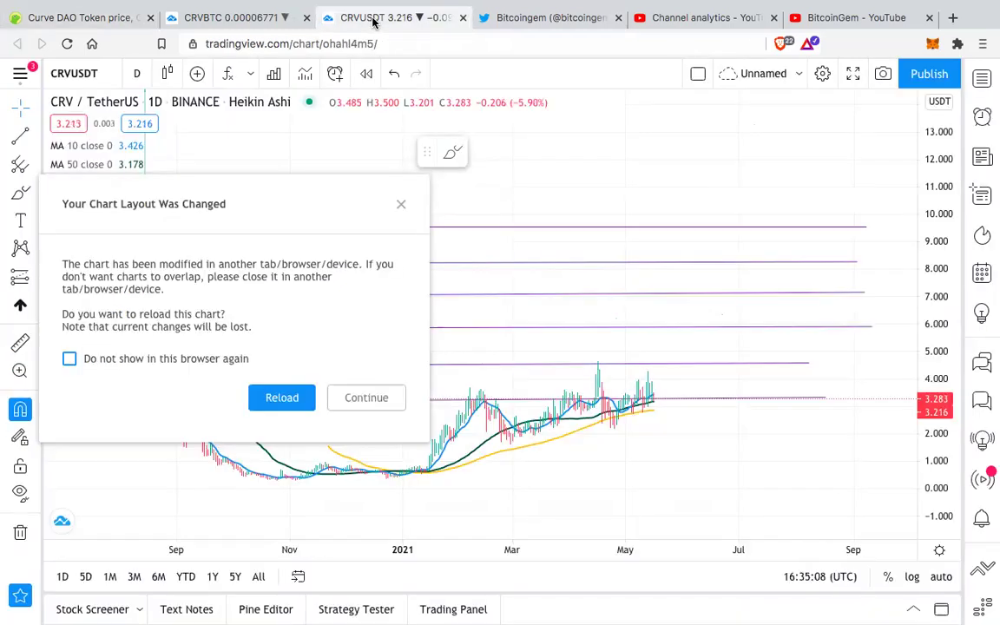
left_click(403, 206)
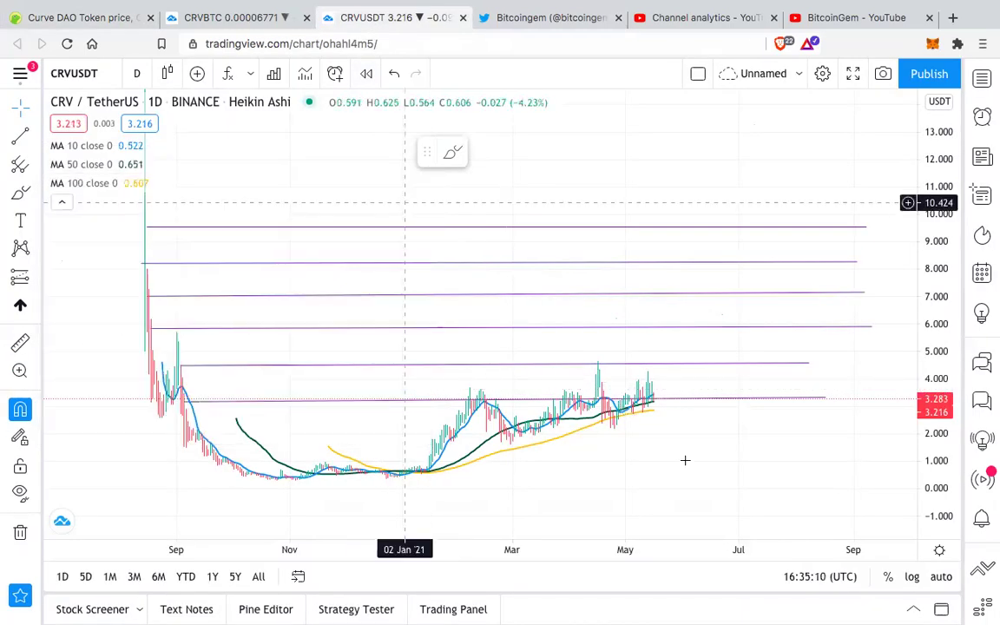
left_click_drag(770, 471, 781, 466)
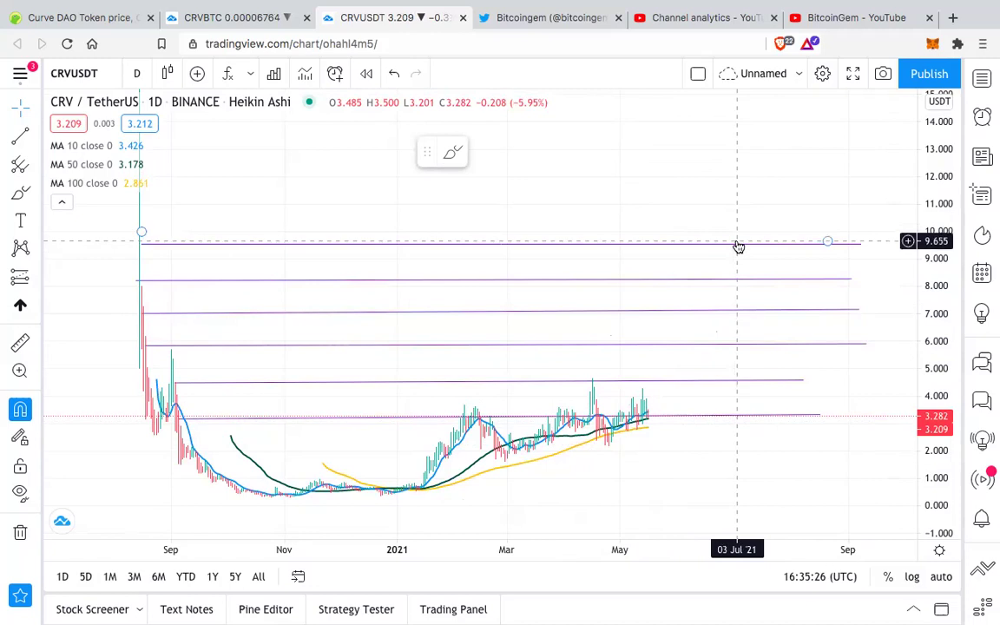
Check the purple resistance levels on the CRVBTC daily chart and return to the CRVUSDT chart
left_click(274, 15)
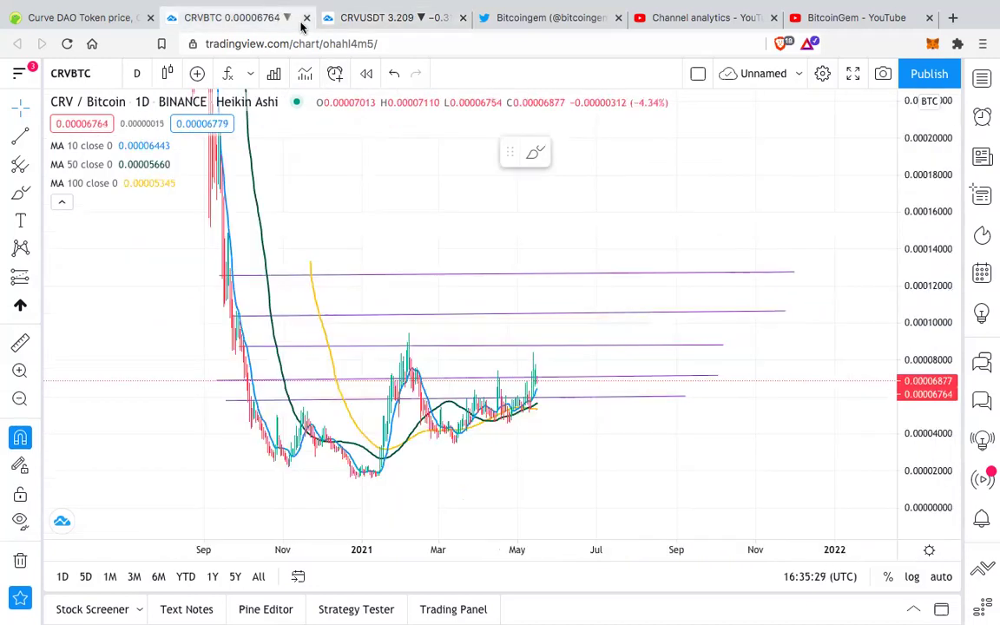
left_click(415, 18)
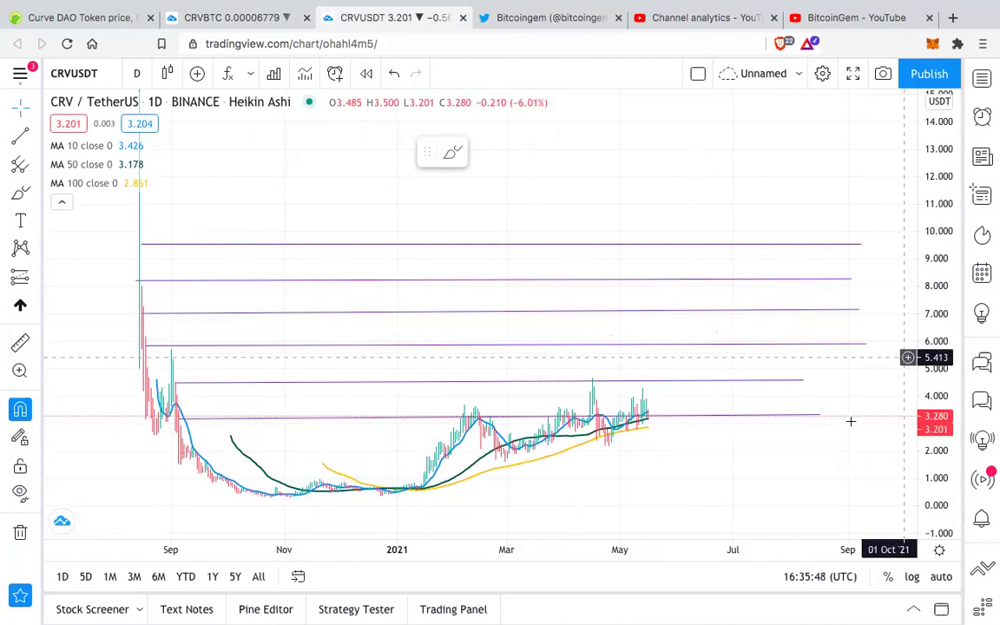
mouse_move(829, 446)
left_mouse_down()
mouse_move(847, 393)
mouse_move(816, 450)
left_mouse_up()
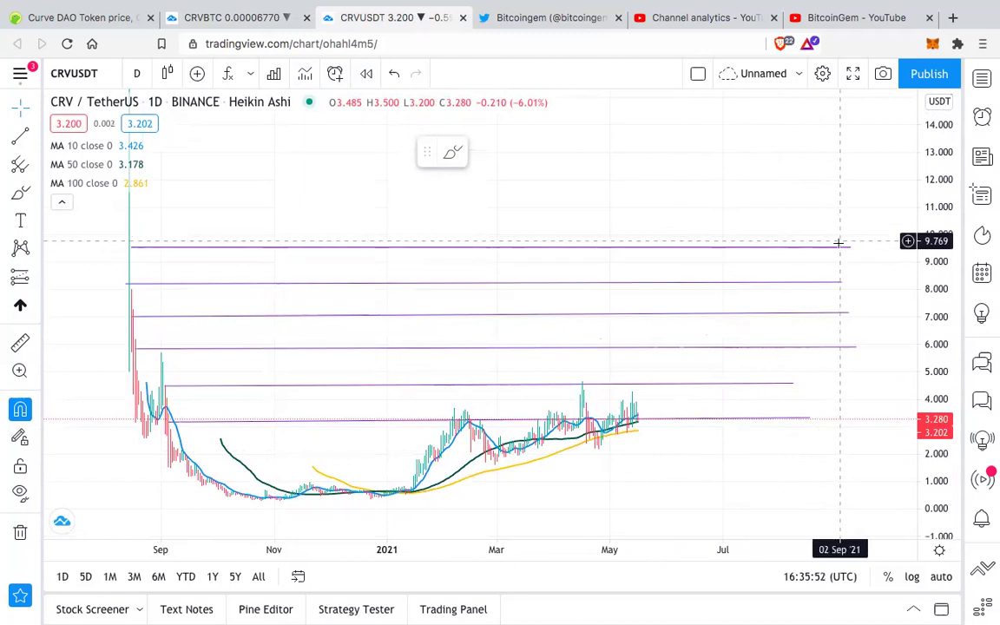
Draw a rising support trend line from about 0.267 at 26 Dec '20 to about 4.872 at 10 Aug '21
left_click(19, 135)
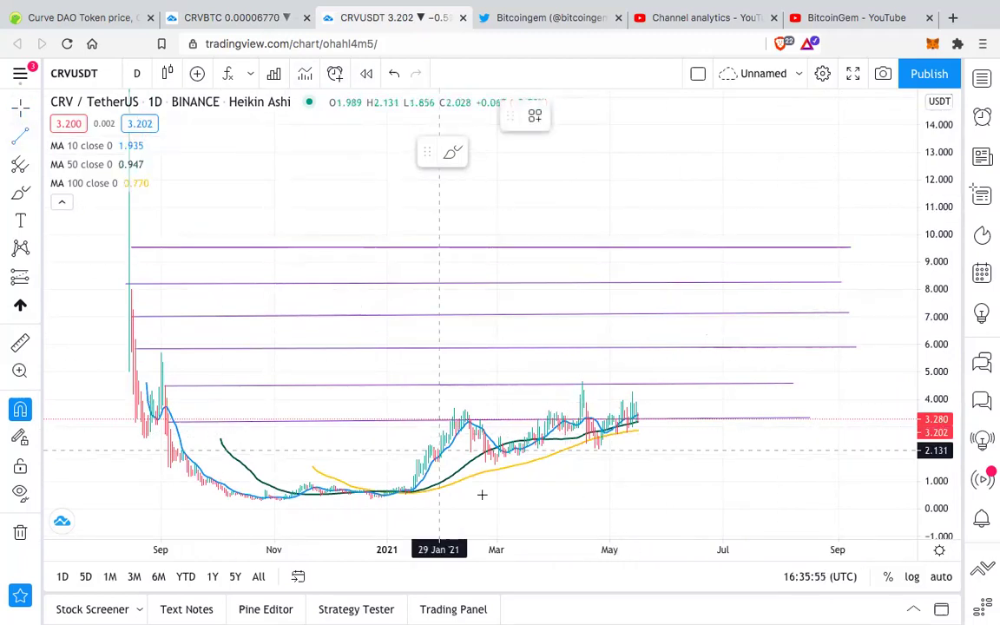
left_click(383, 496)
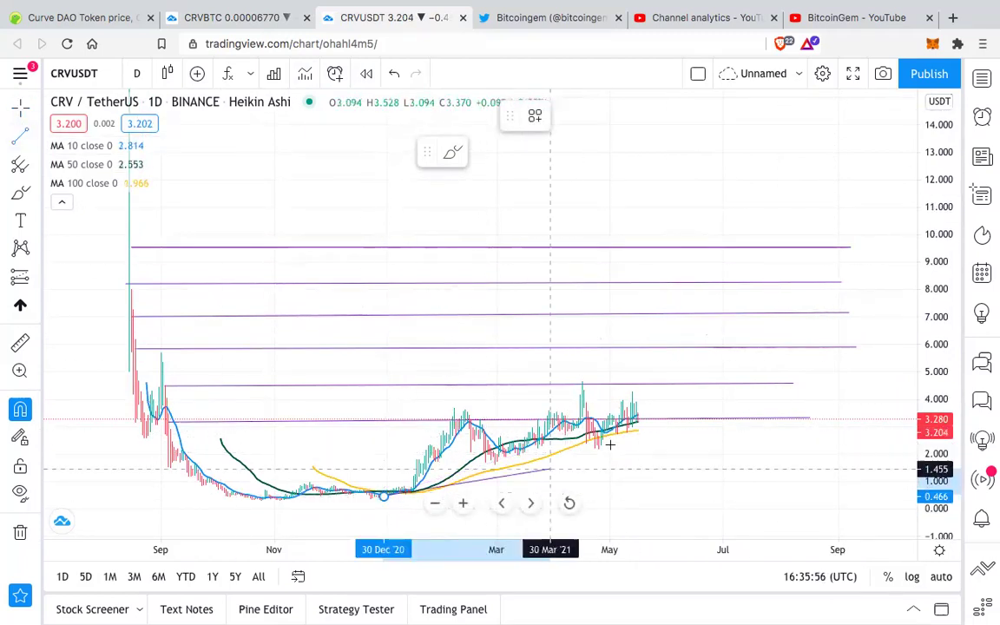
left_click(730, 397)
left_click_drag(682, 412, 799, 380)
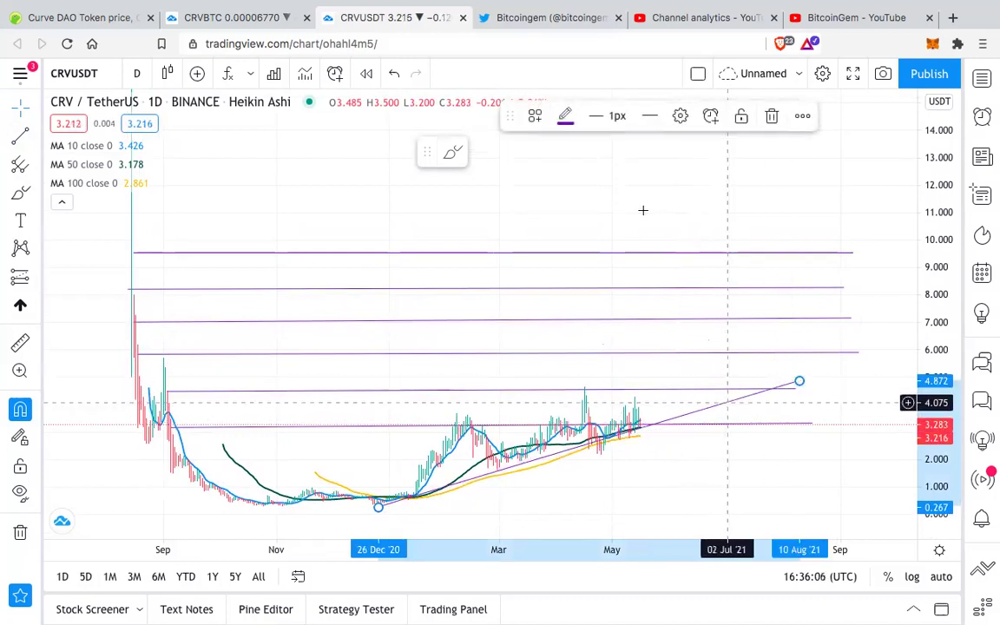
Set the colour of the rising support trend line to black
left_click(565, 115)
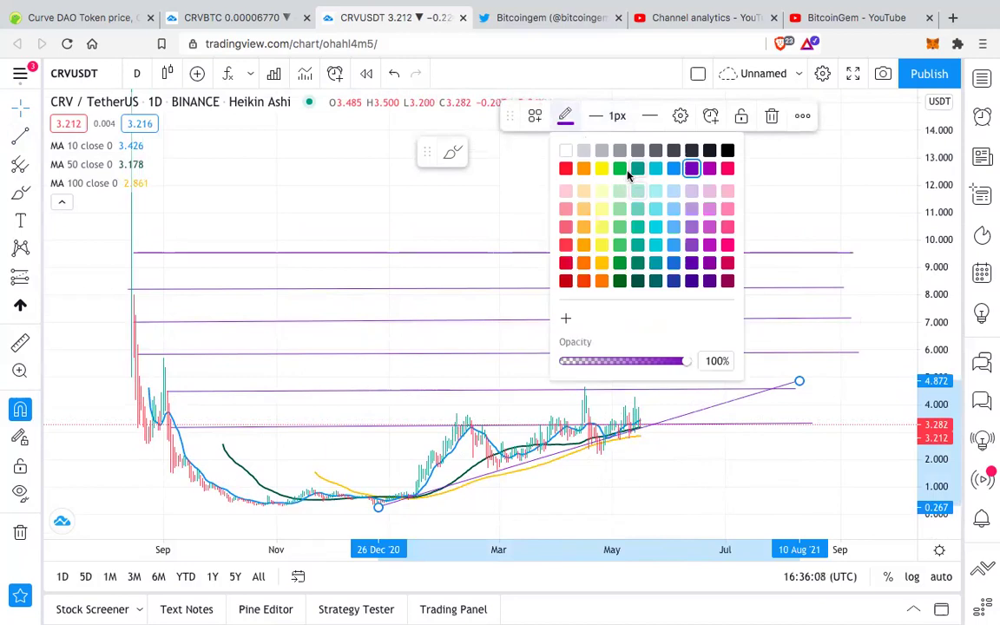
left_click(637, 171)
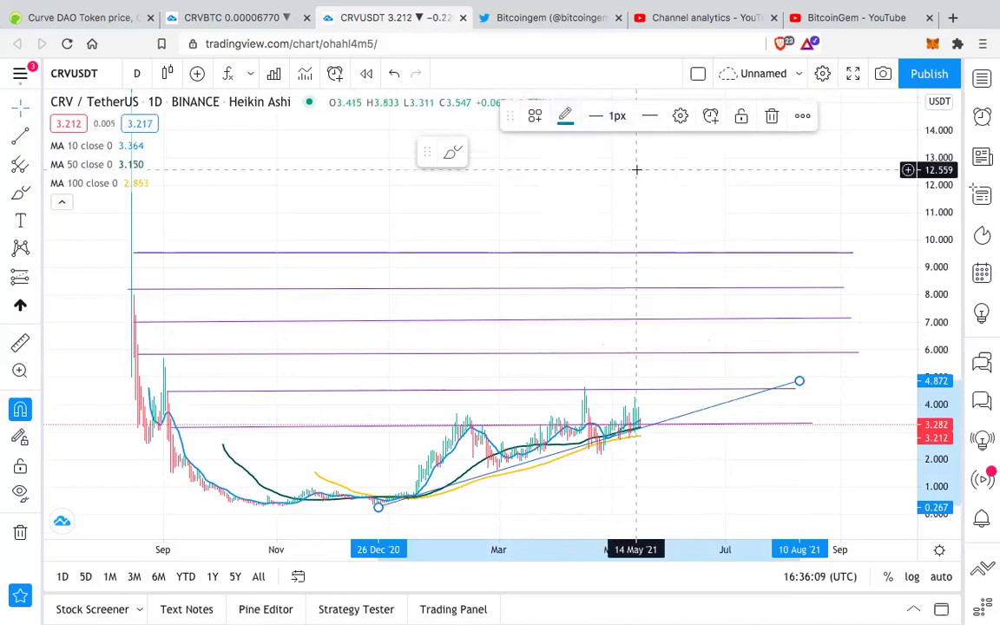
left_click(565, 116)
left_click(727, 151)
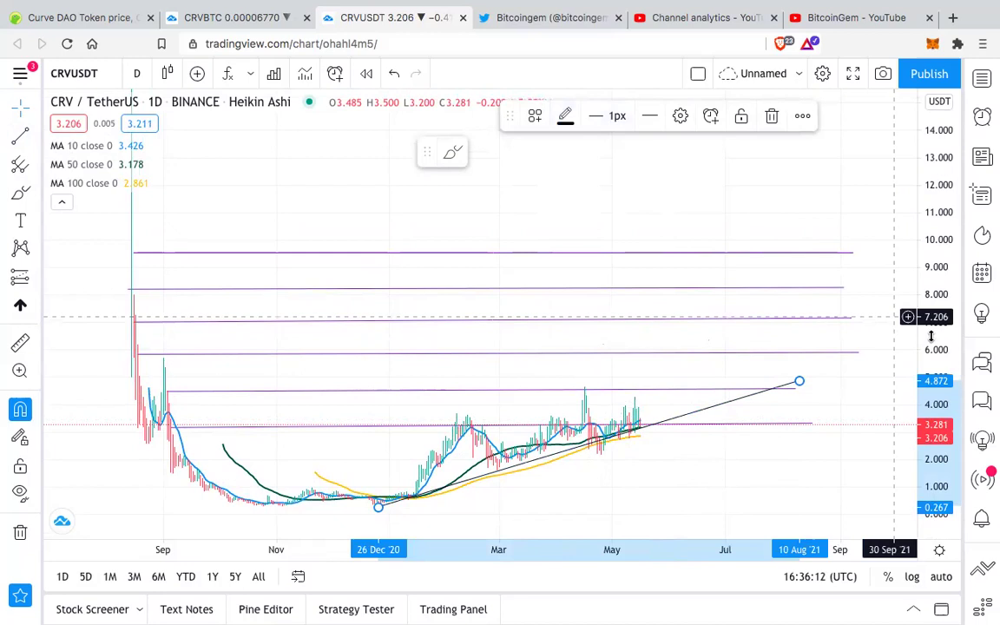
Hide the MA 10, MA 50 and MA 100 moving averages on the CRVUSDT chart
left_click_drag(951, 296, 929, 227)
left_click(862, 399)
left_click_drag(861, 399, 864, 297)
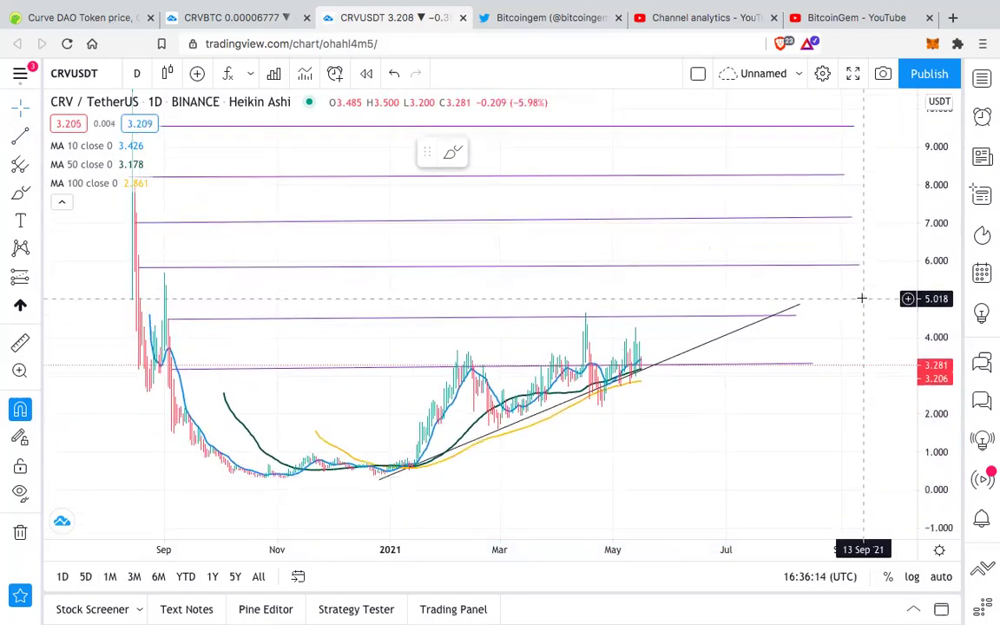
left_click(126, 145)
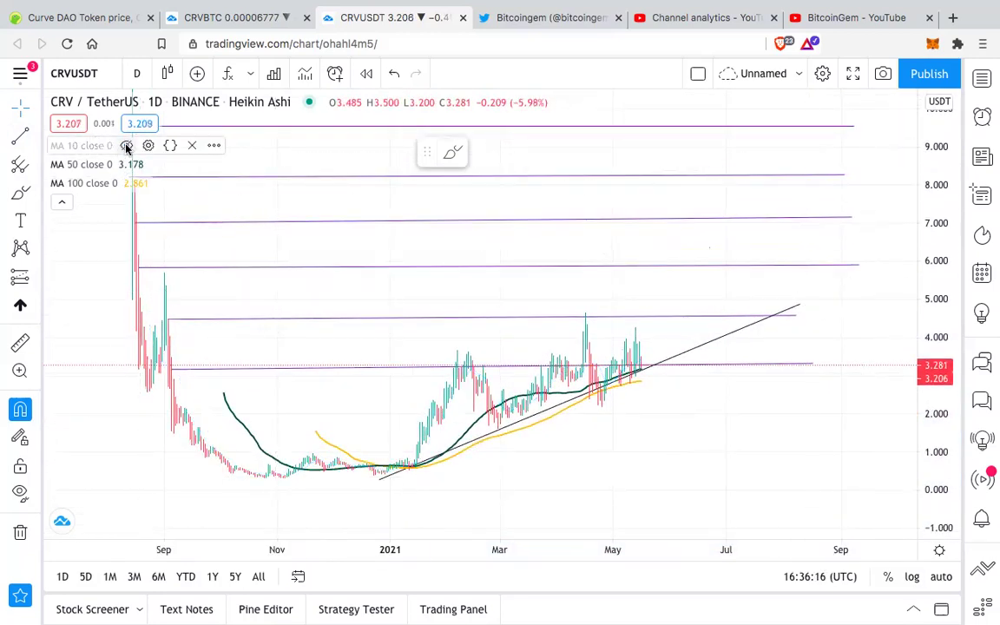
left_click(125, 164)
left_click(130, 183)
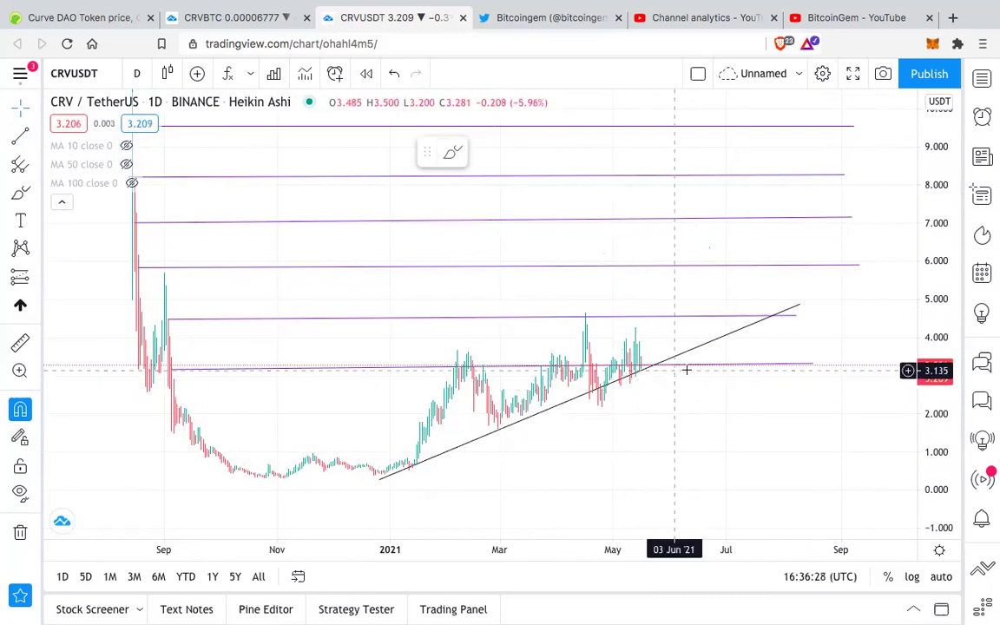
Move the trend line's upper endpoint slightly later and lower so its slope is a little flatter
left_click(800, 306)
mouse_move(799, 307)
left_mouse_down()
mouse_move(808, 319)
mouse_move(808, 309)
left_mouse_up()
left_click(690, 479)
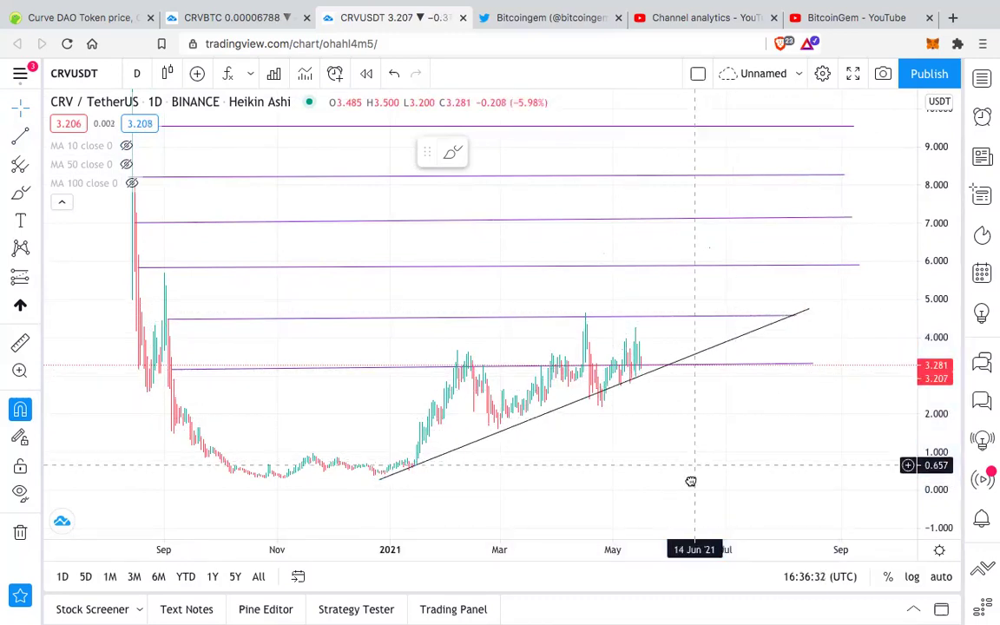
left_click_drag(691, 478, 690, 482)
Brush a wavy projected price path above the trend line, rising steeply to about 9 and ending in an arrowhead
left_click_drag(948, 309, 949, 373)
left_click_drag(738, 453, 715, 502)
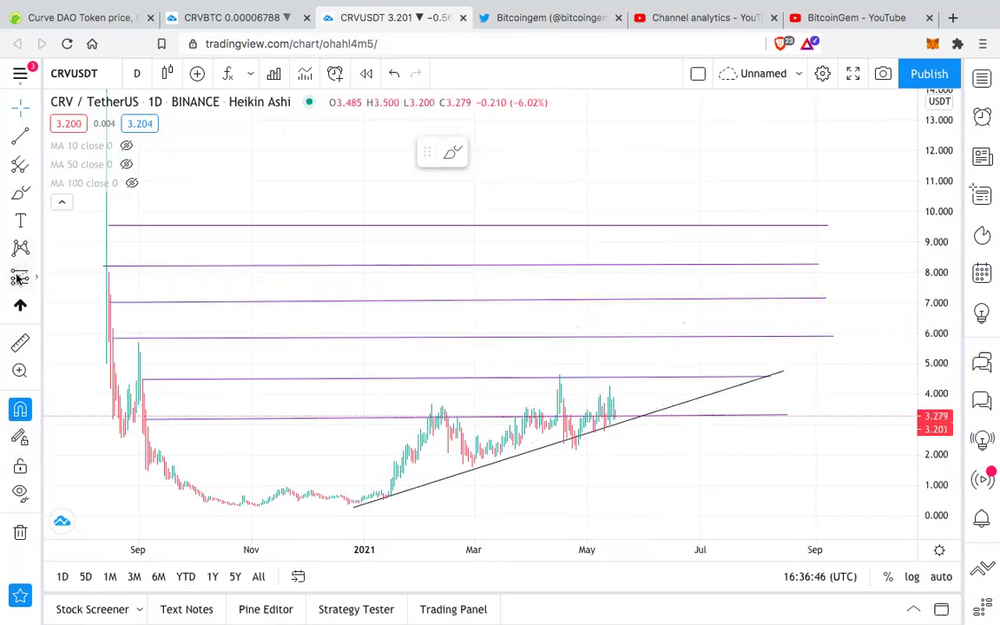
left_click(20, 195)
mouse_move(624, 417)
left_mouse_down()
mouse_move(638, 389)
mouse_move(654, 411)
mouse_move(685, 389)
mouse_move(732, 386)
mouse_move(745, 368)
left_mouse_up()
left_click(737, 379)
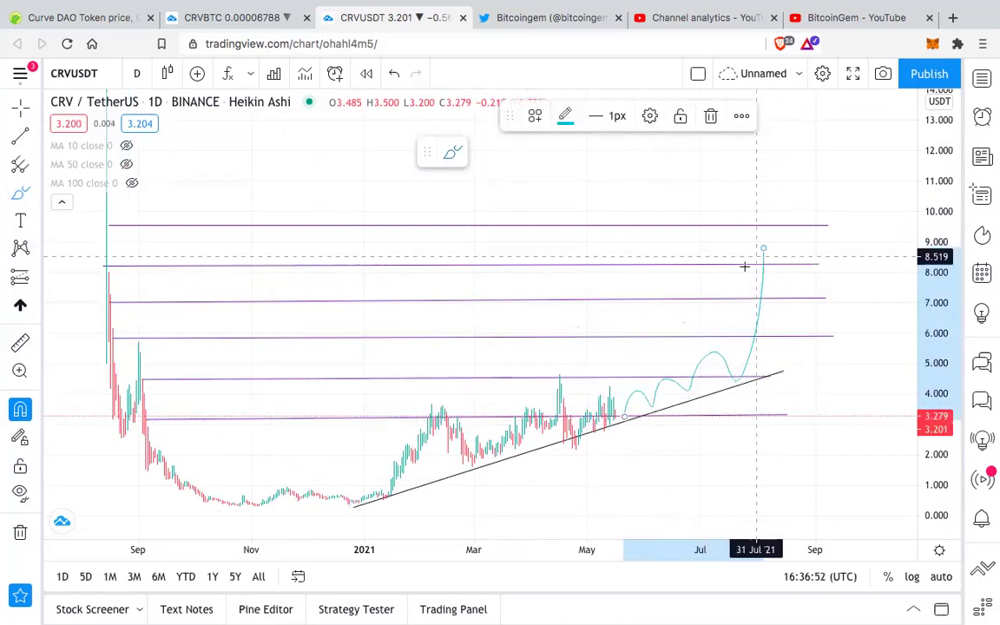
left_click(763, 250)
left_click(790, 282)
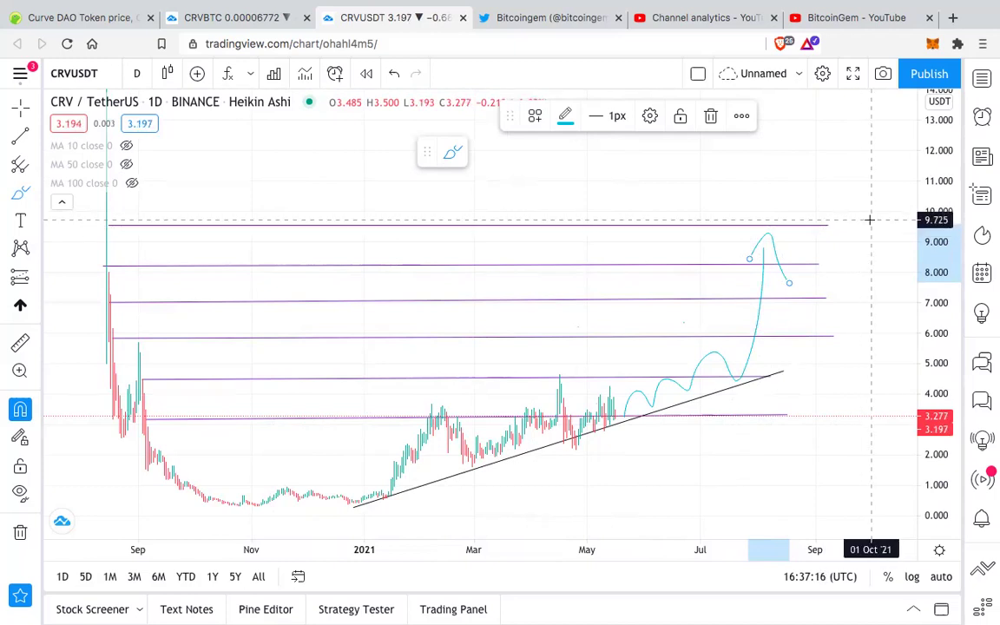
left_click(757, 316)
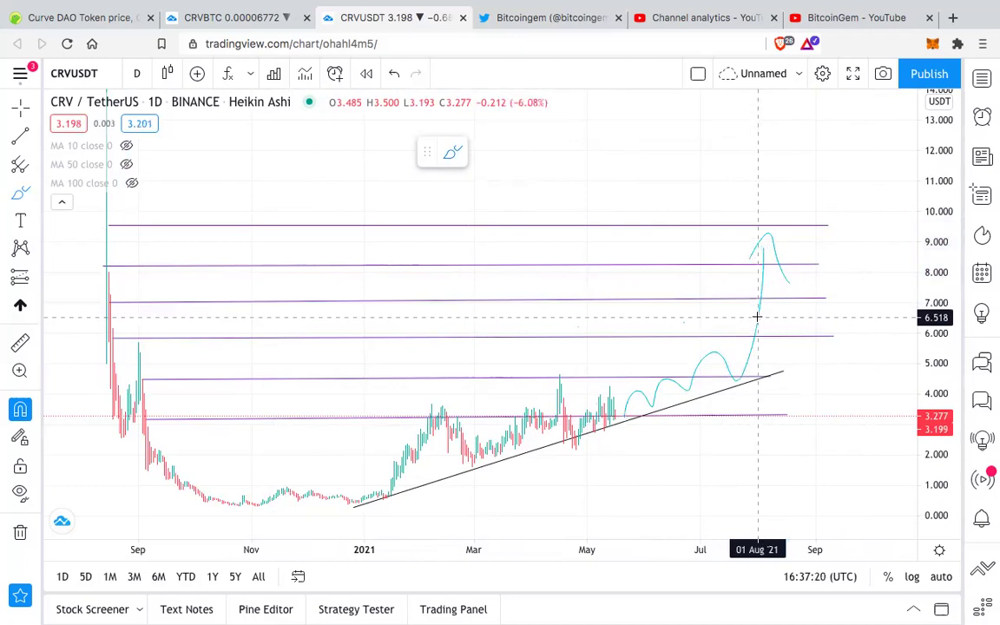
left_click(705, 361)
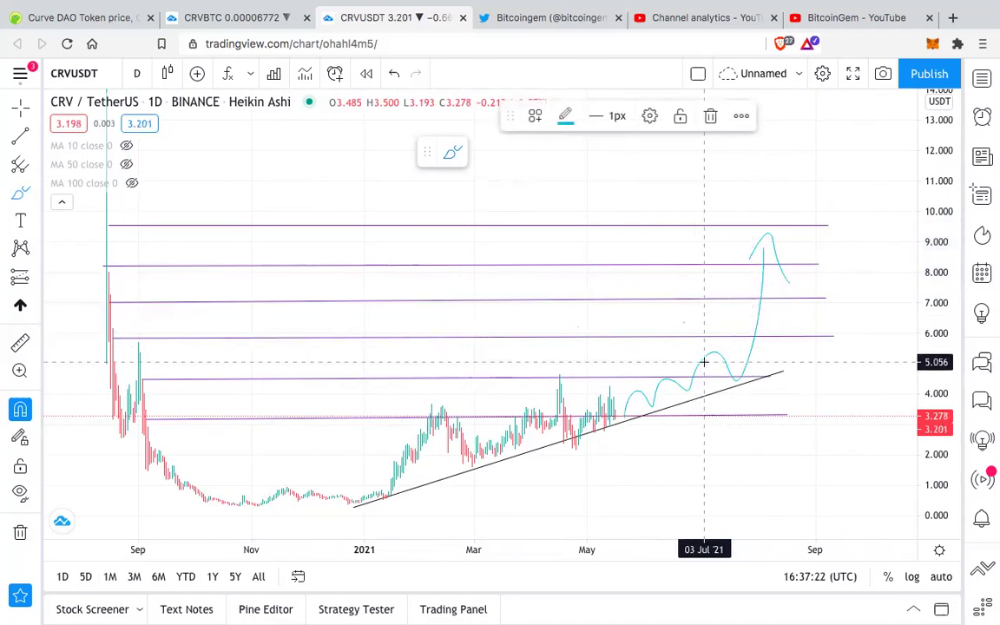
left_click(672, 386)
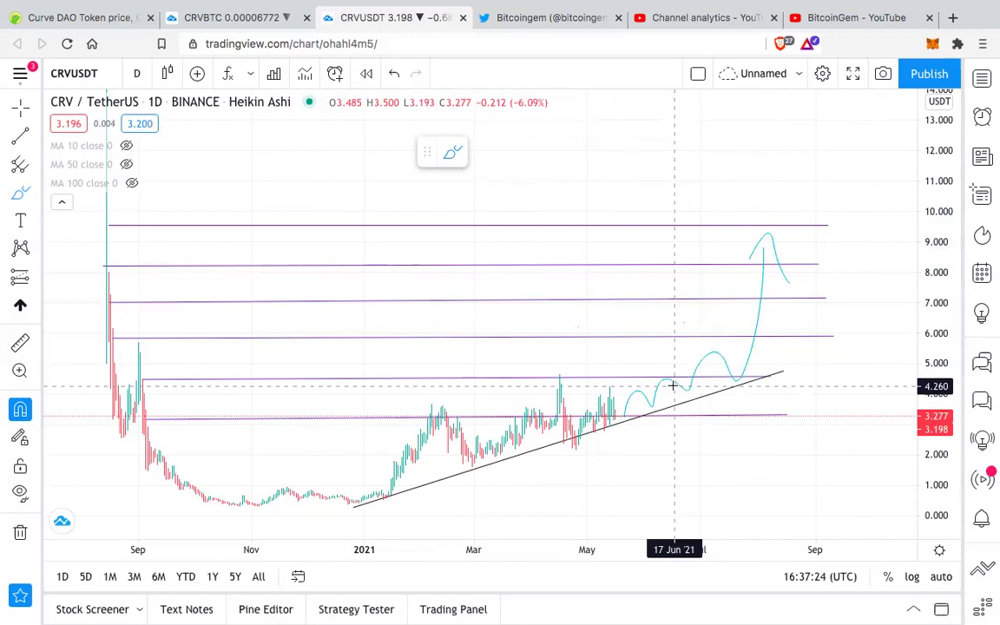
left_click(640, 397)
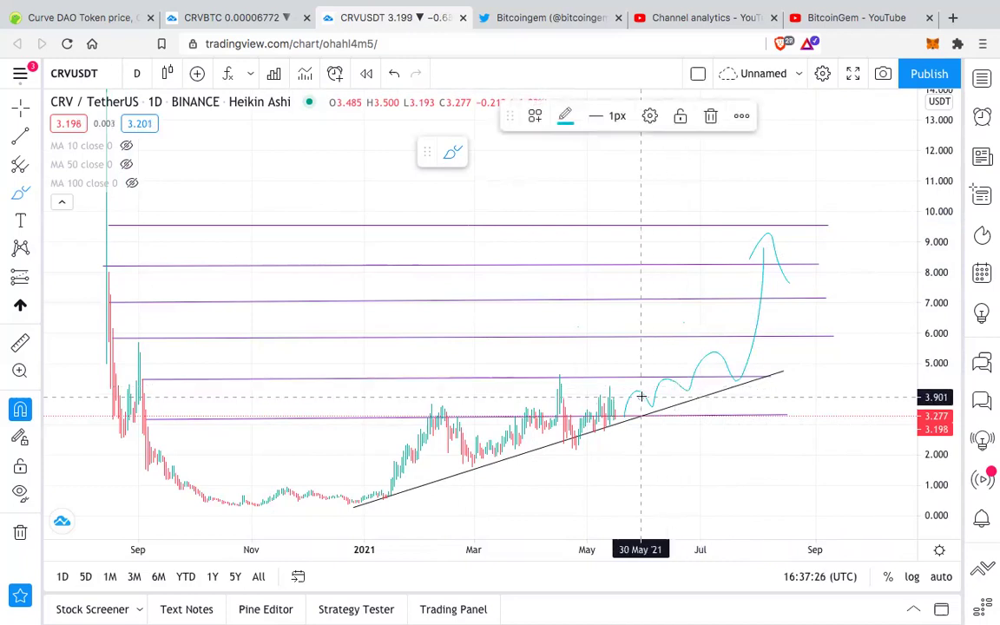
Delete the brush-drawn price projection and its arrowhead from the chart
left_click(710, 120)
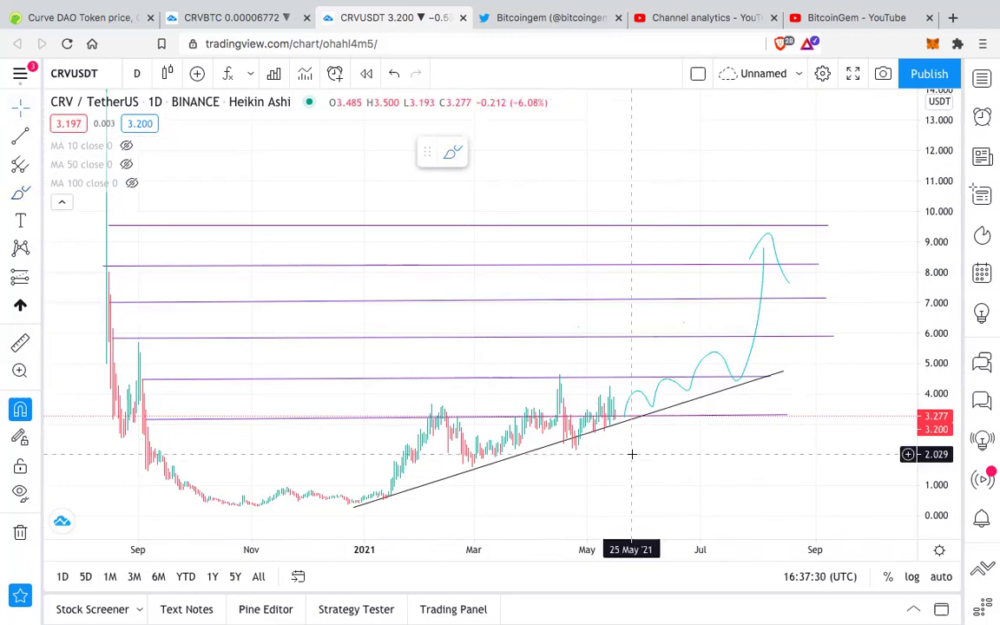
left_click(655, 408)
key("Delete")
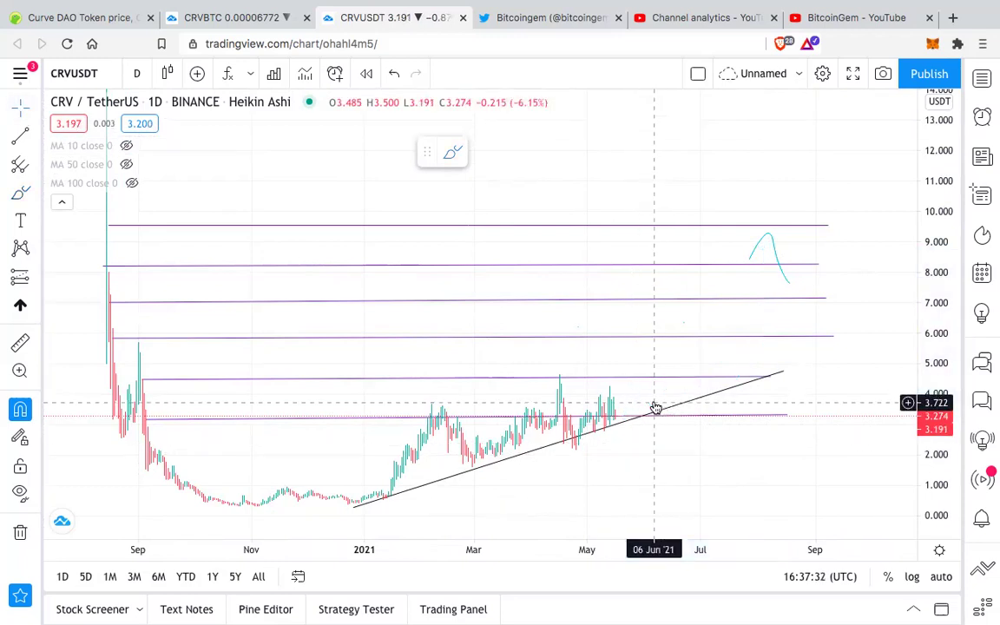
left_click(760, 249)
key("Delete")
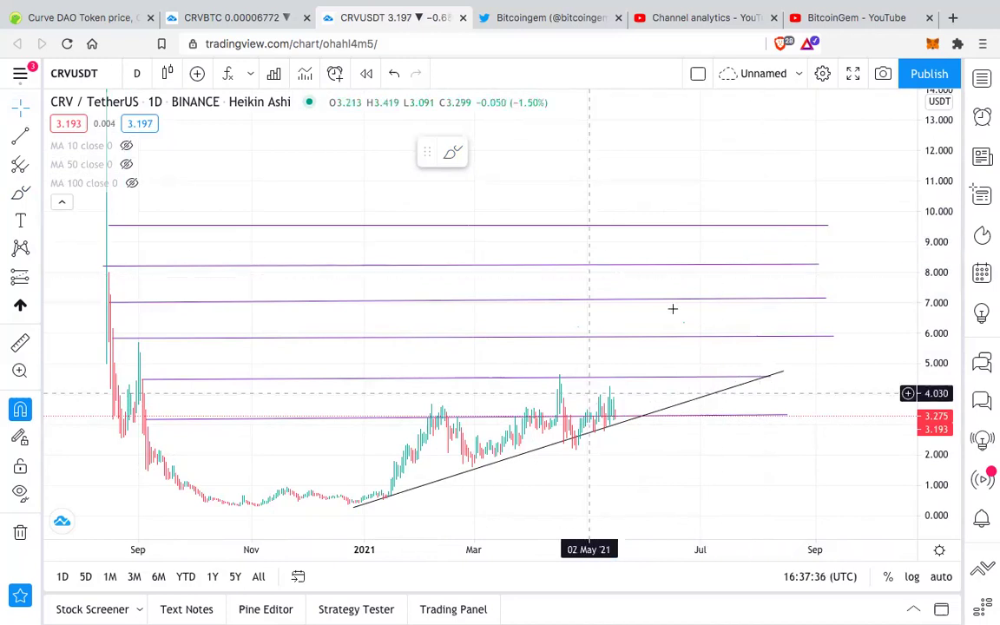
Measure the price range from the lowest purple line at 18 May '21 up to the highest purple line, and remove the measurement
left_click_drag(745, 471, 768, 460)
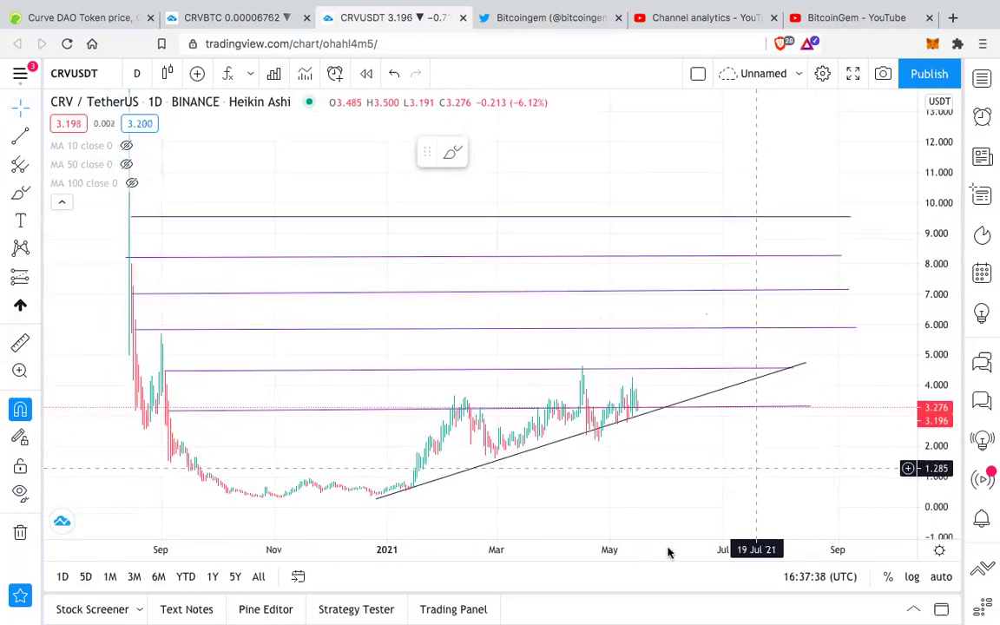
left_click_drag(661, 550, 706, 549)
left_click_drag(787, 451, 764, 471)
left_click_drag(944, 270, 941, 316)
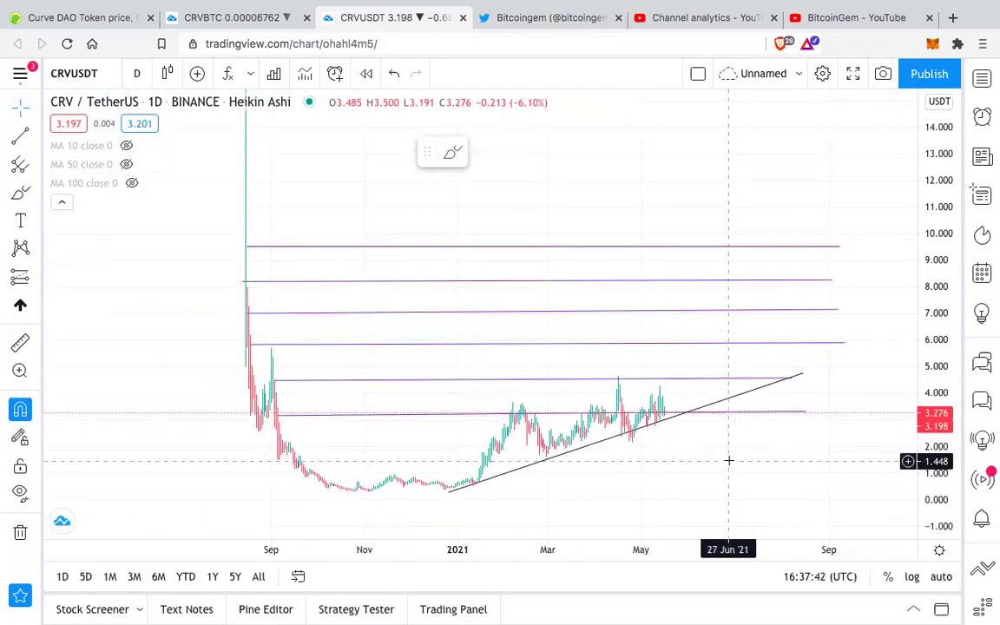
left_click_drag(727, 460, 667, 466)
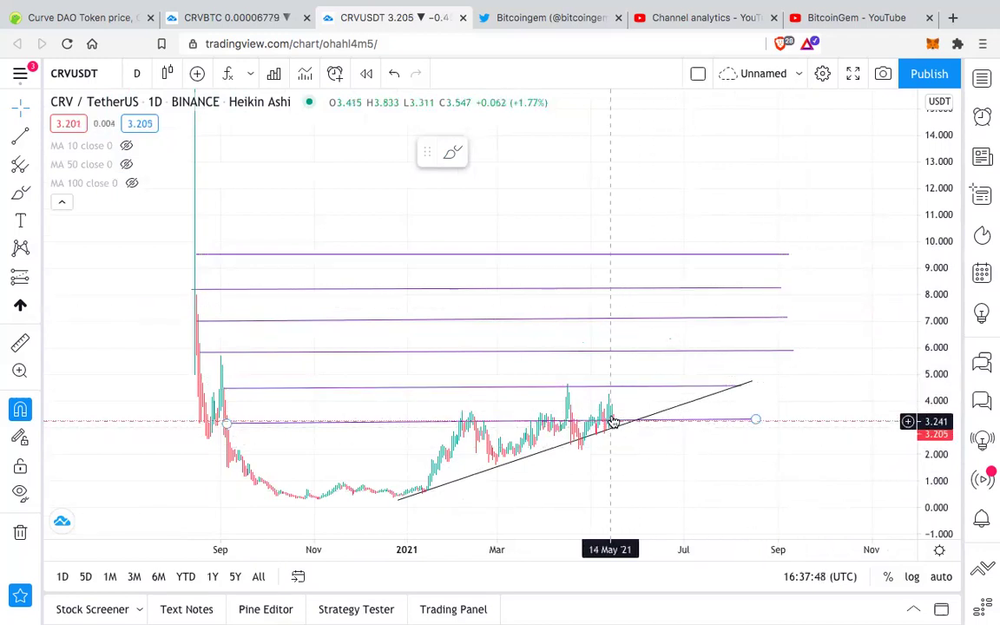
left_click(17, 279)
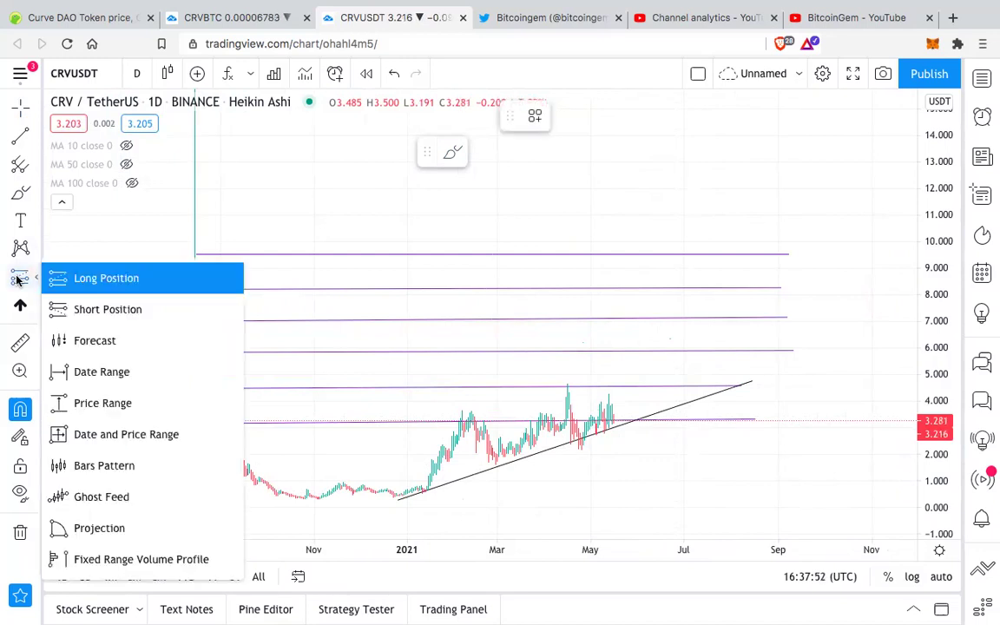
left_click(119, 403)
left_click(631, 407)
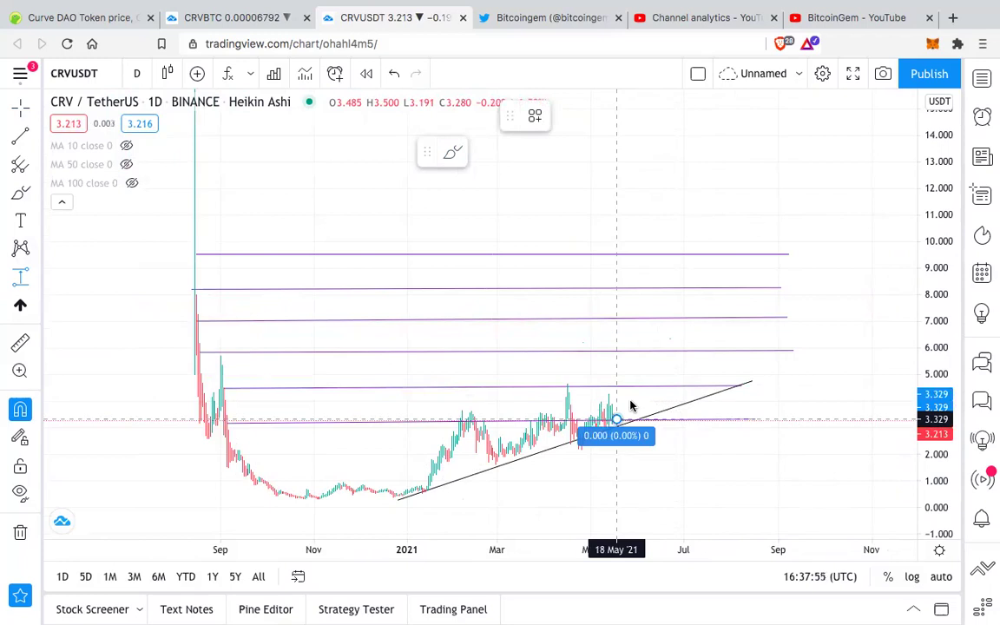
left_click(757, 254)
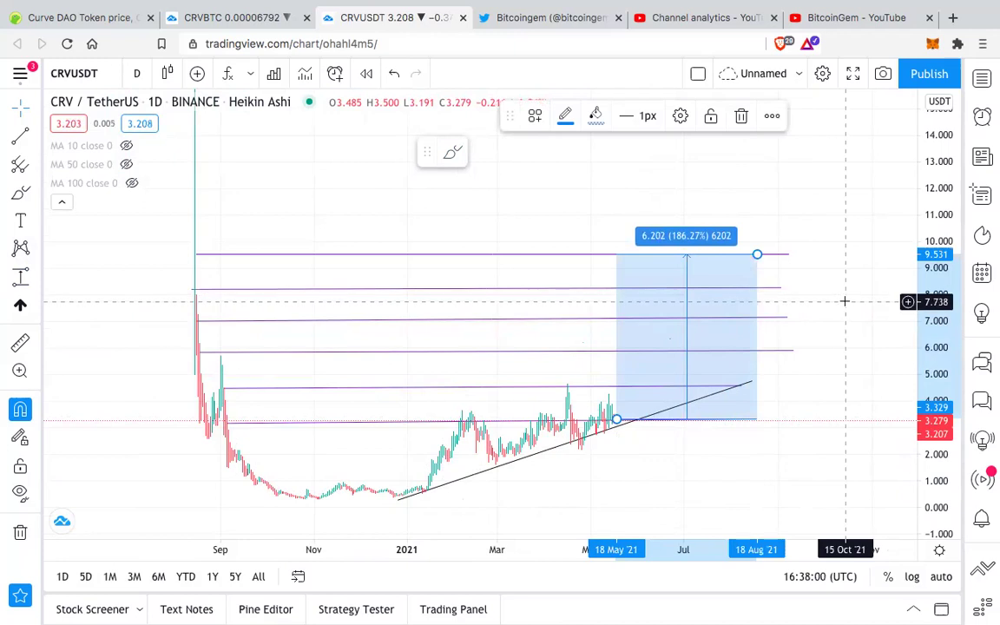
left_click(741, 116)
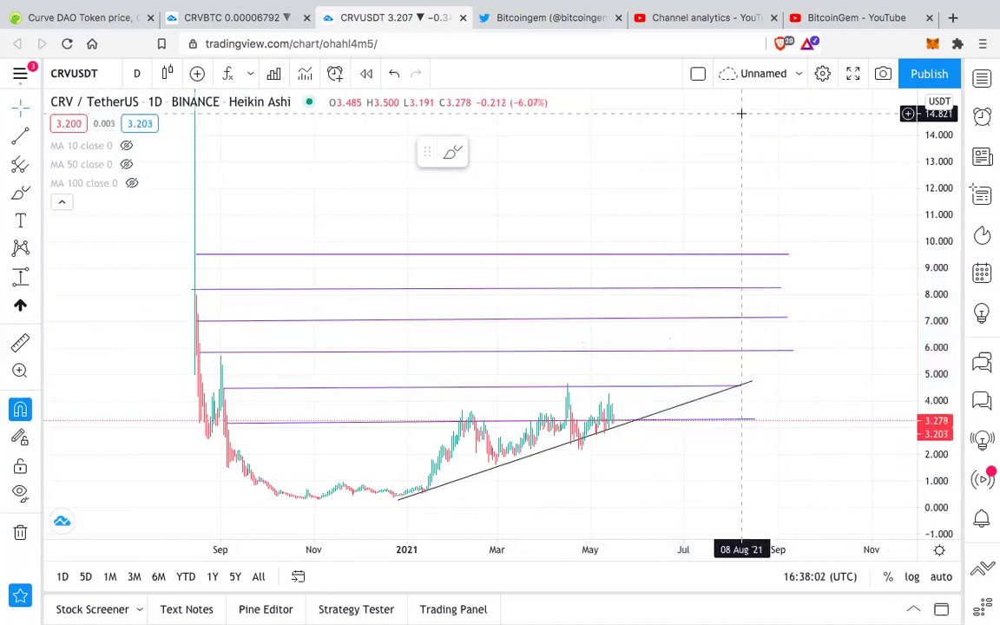
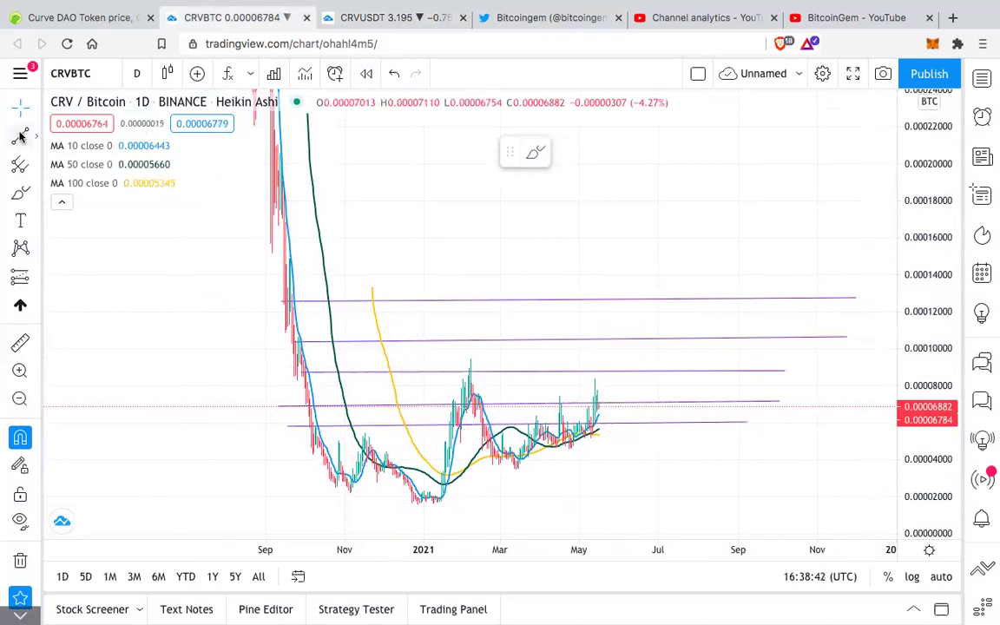
Hide the CRVBTC moving averages and draw a rising support trend line from 09 Dec '20 at about 0.00000538 to September '21 at about 0.00009032
left_click(126, 148)
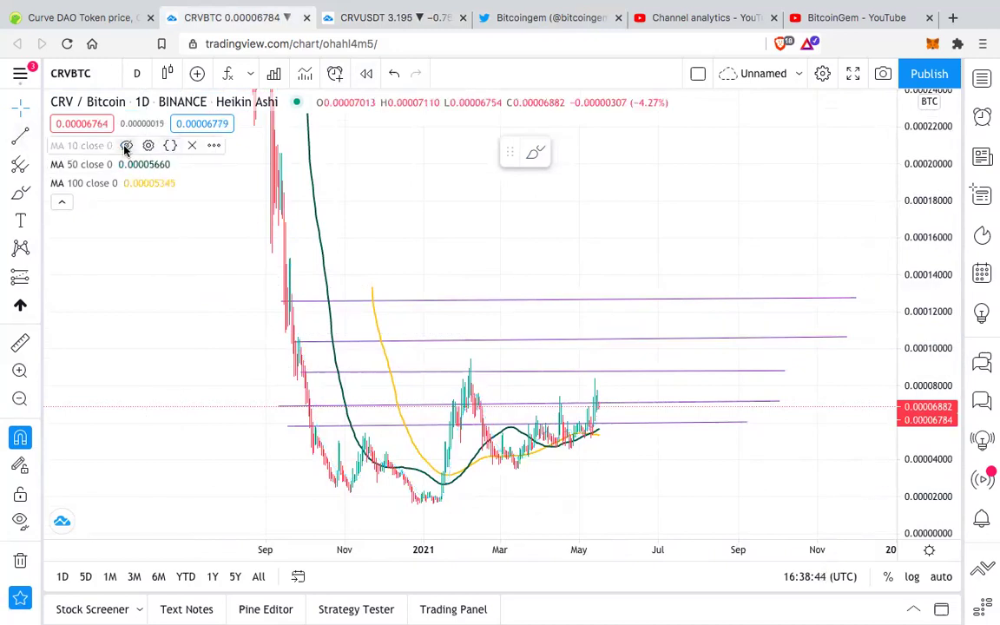
left_click(125, 164)
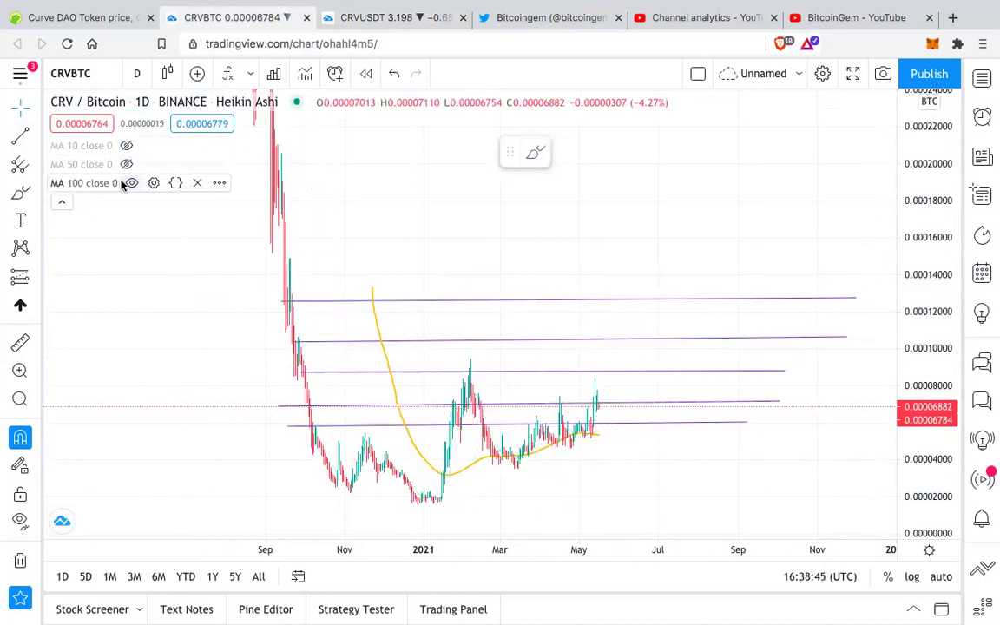
left_click(16, 140)
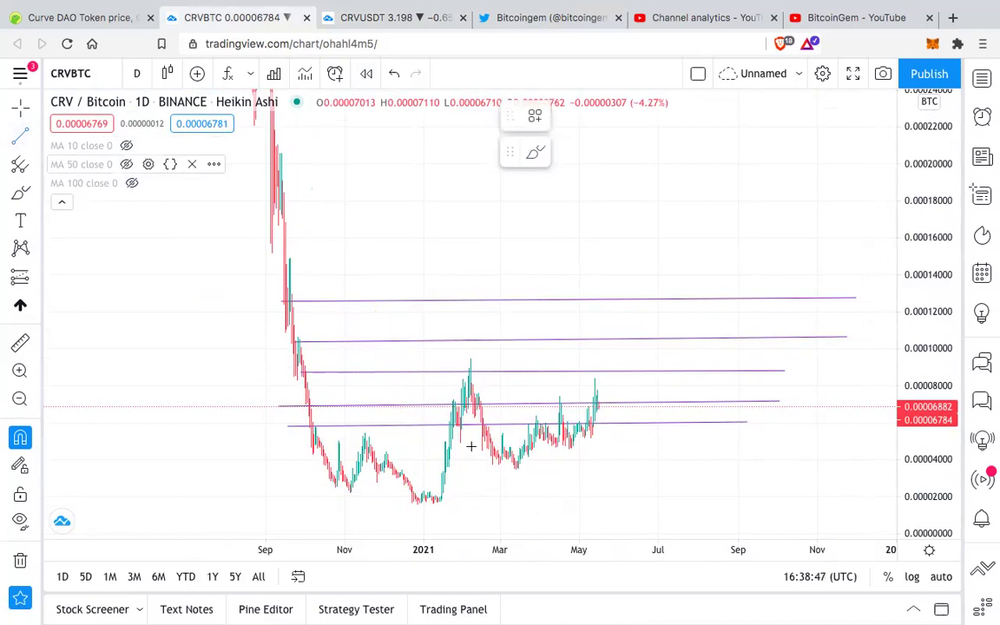
left_click(393, 524)
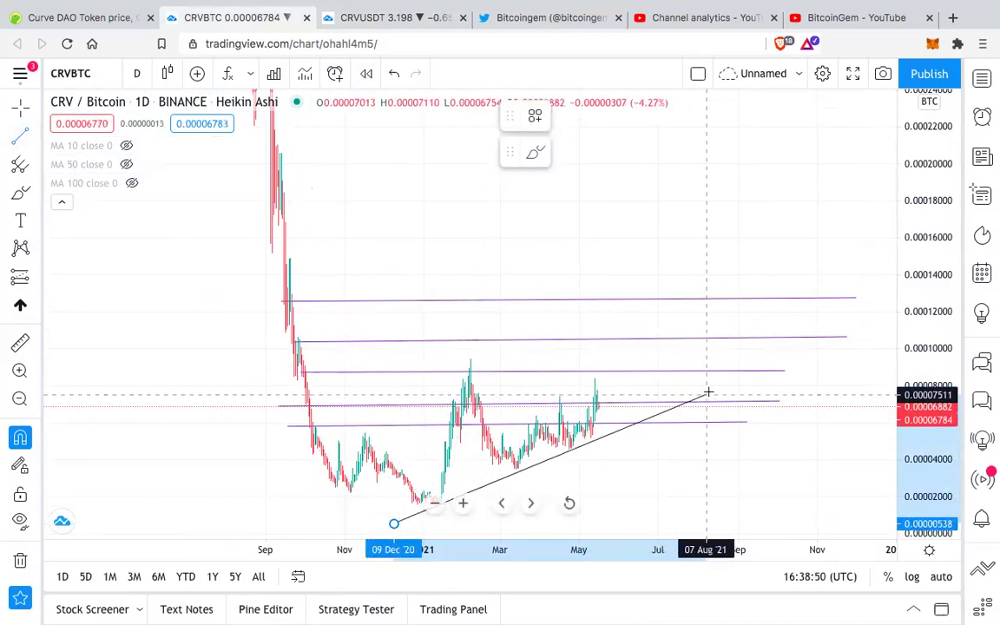
left_click(738, 367)
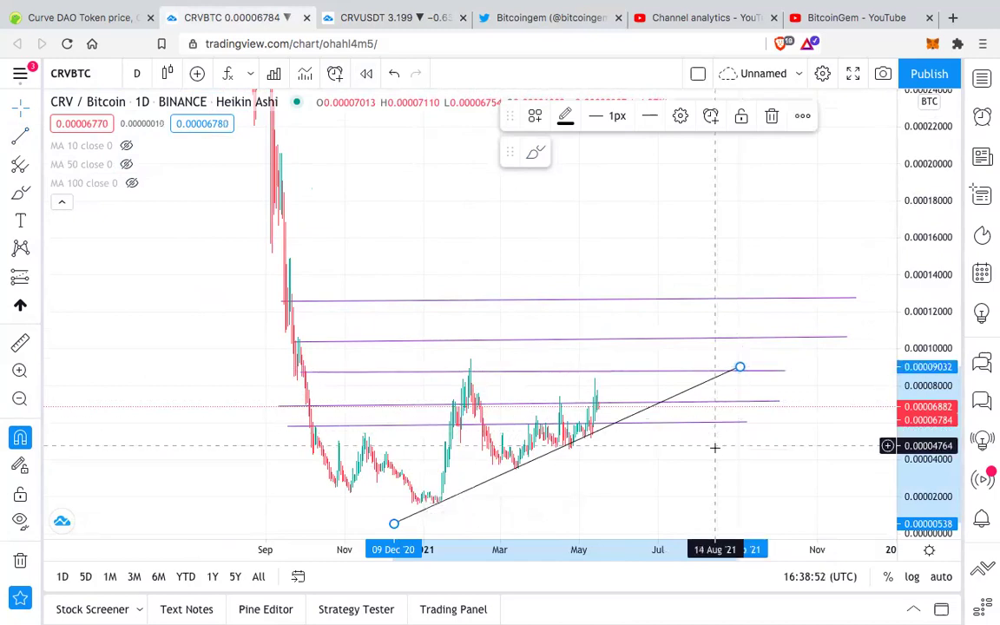
left_click(754, 436)
Examine the CRVBTC candles against the rising trend line and purple levels, both close up and over the full price history
left_click_drag(805, 419, 797, 273)
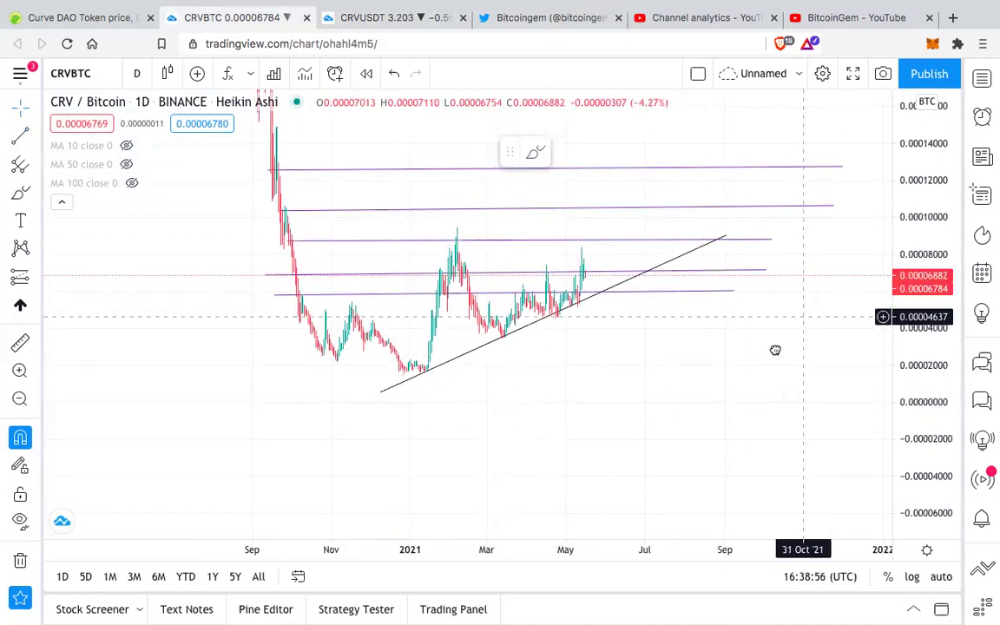
left_click_drag(789, 331, 763, 380)
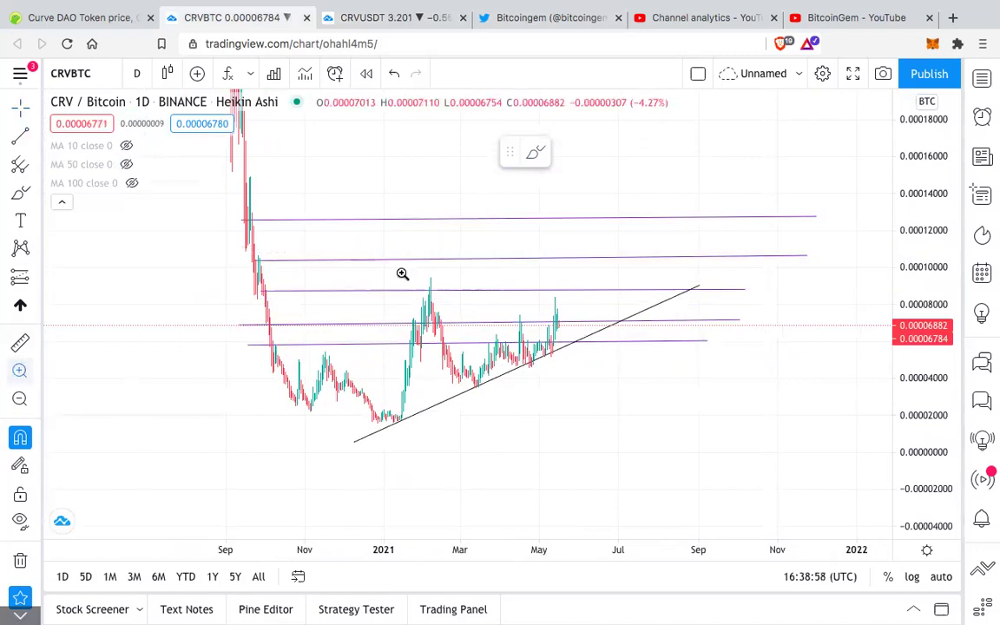
left_click(19, 370)
left_click_drag(481, 243, 634, 422)
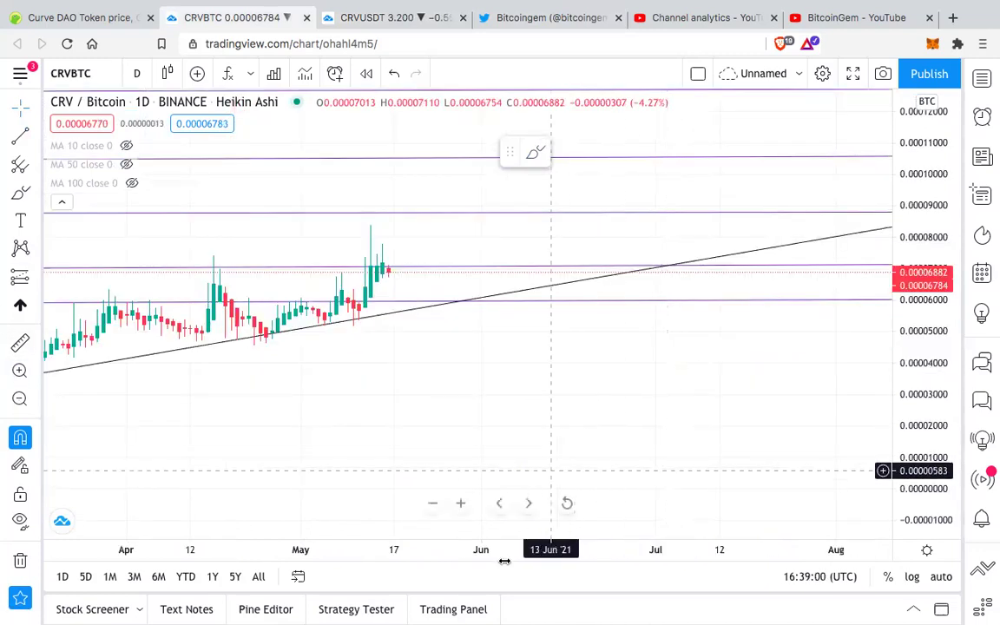
left_click_drag(502, 548, 716, 555)
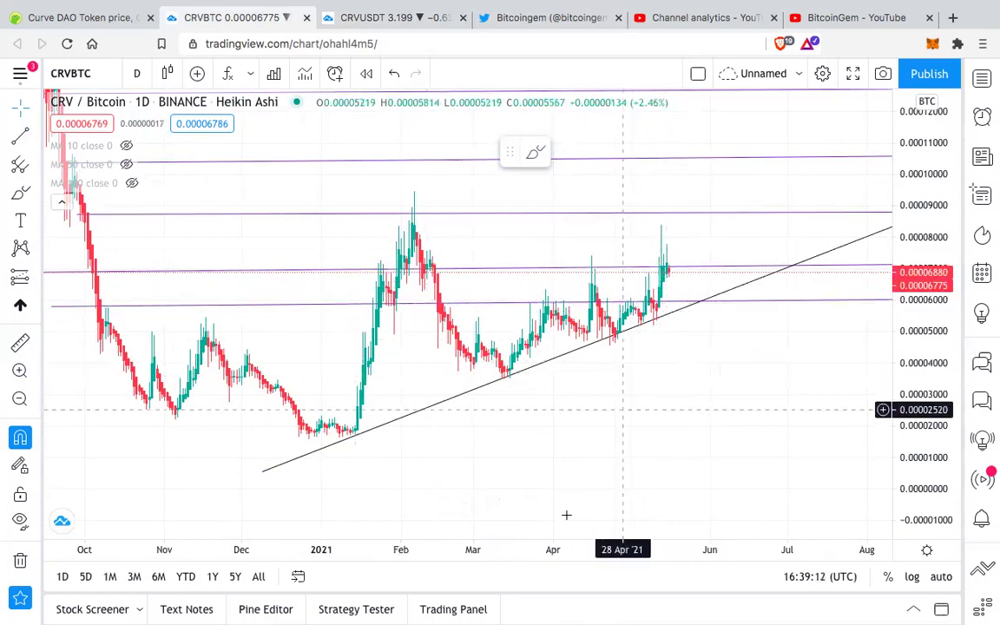
left_click_drag(590, 555, 674, 558)
left_click_drag(919, 278, 574, 496)
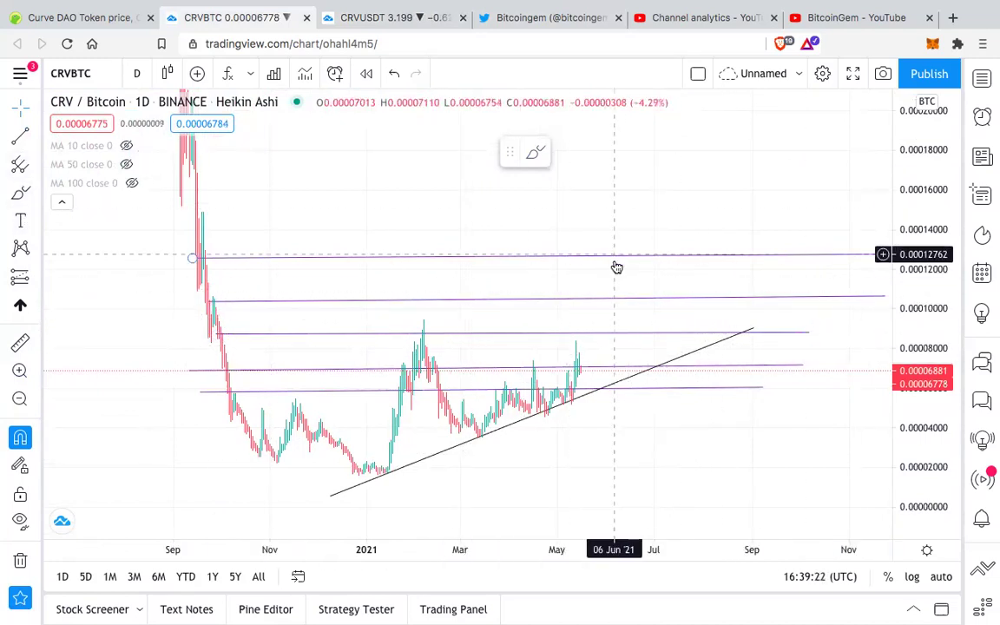
left_click_drag(688, 441, 652, 461)
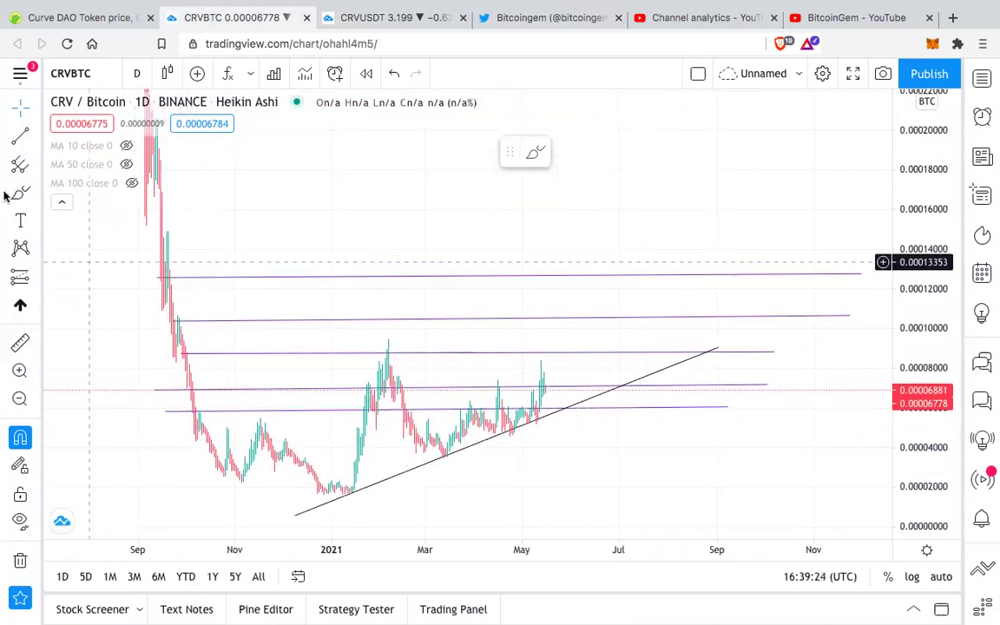
Measure the price range from the current CRVBTC price at 18 May '21 up to the highest purple line, and remove the measurement
left_click(17, 286)
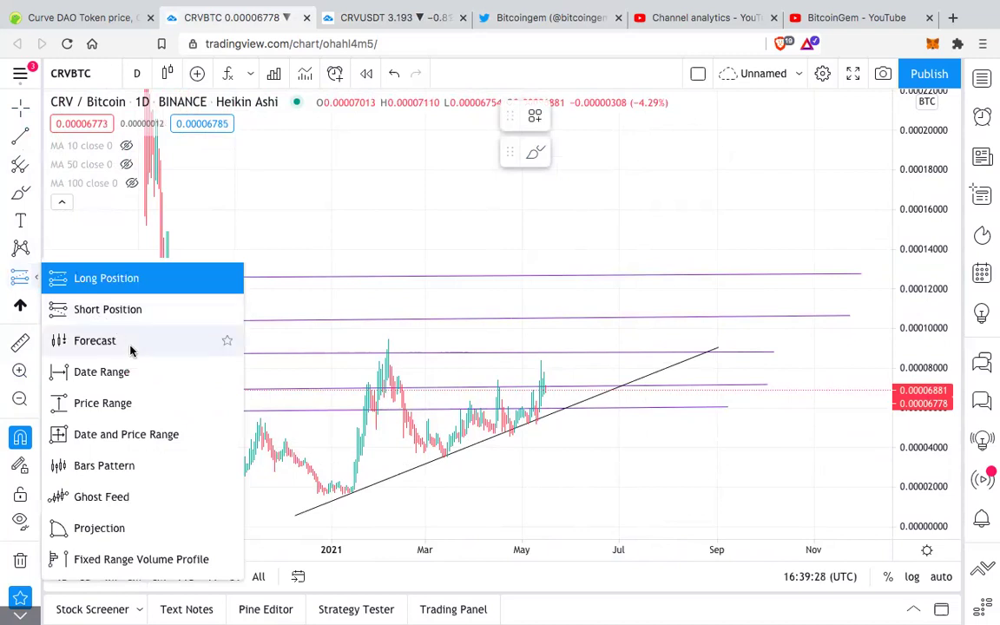
left_click(134, 404)
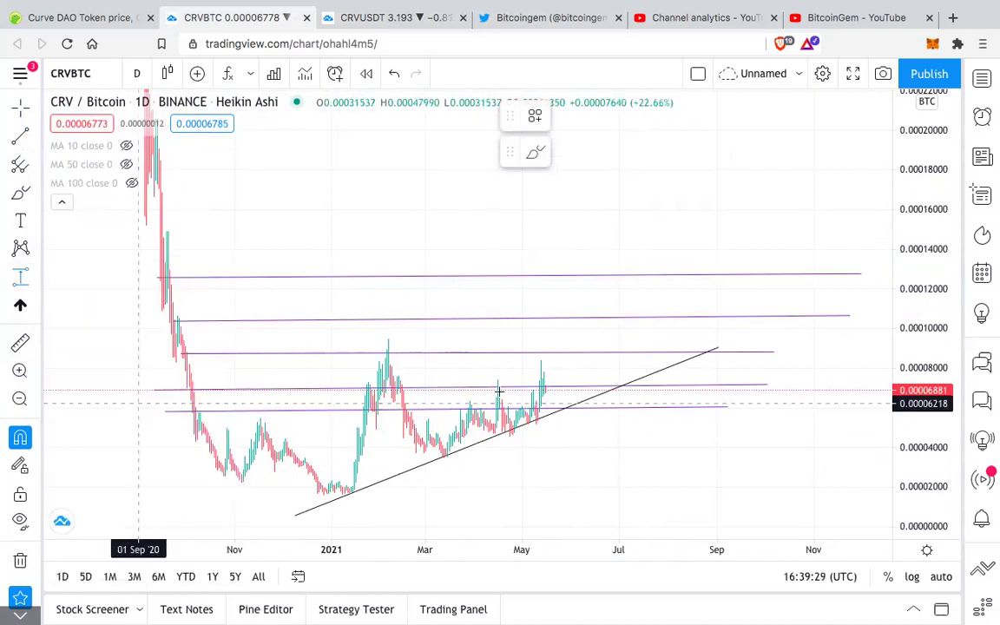
left_click(548, 391)
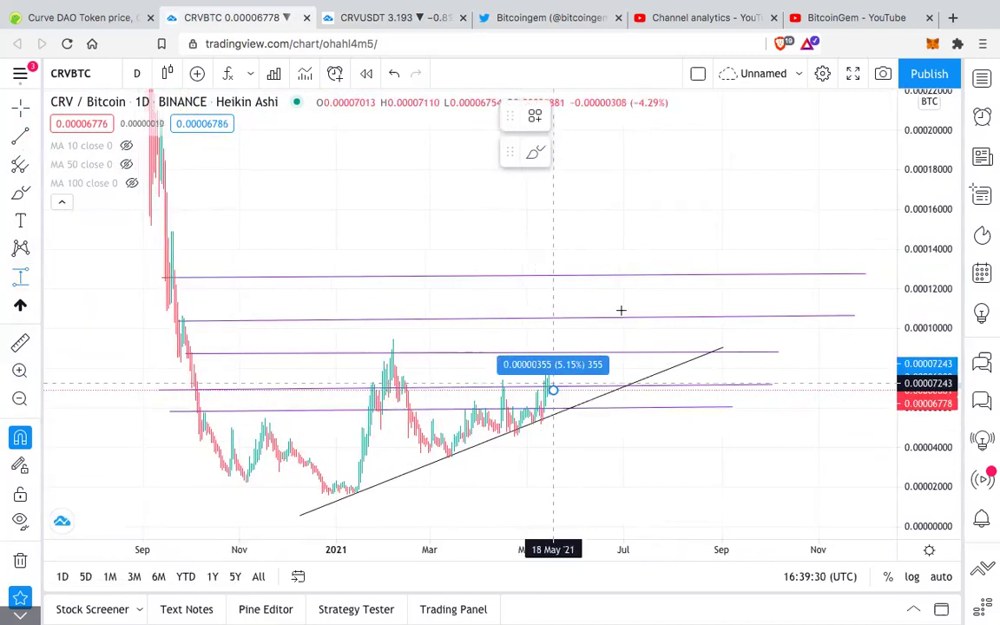
left_click(725, 274)
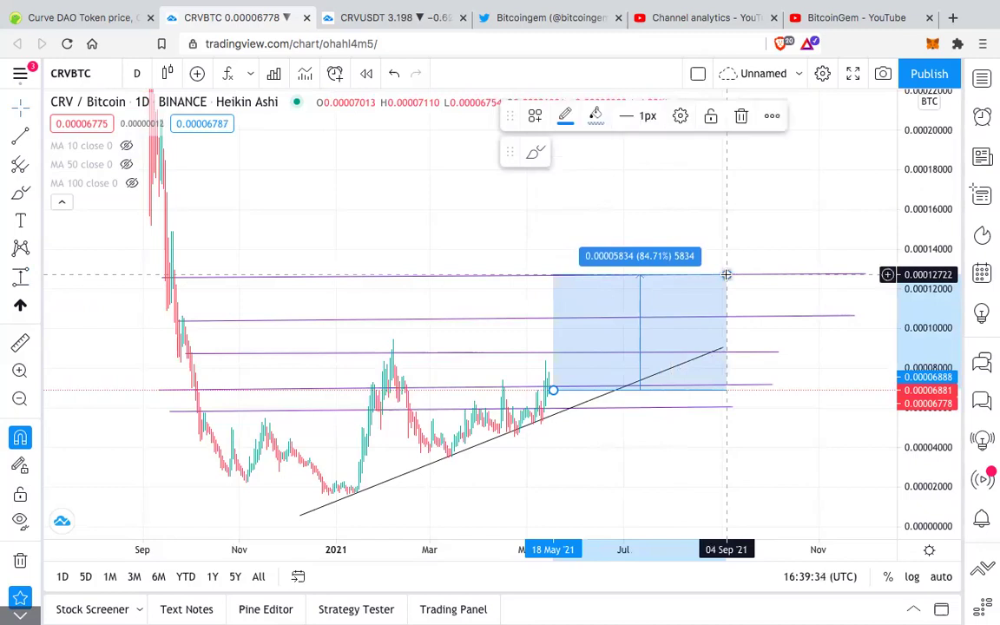
left_click(741, 118)
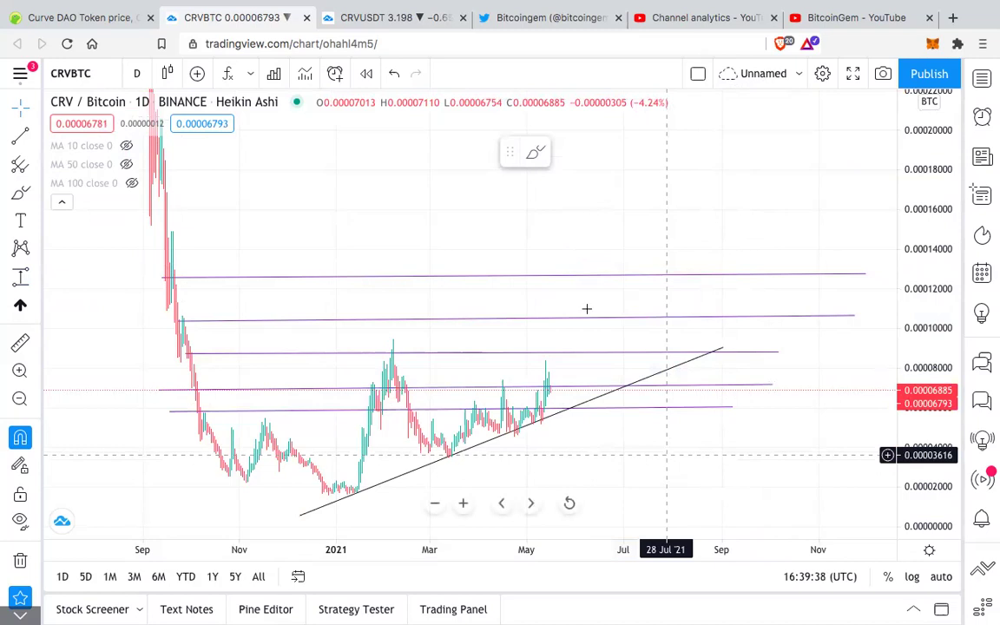
Compare the trend support and purple resistance levels on the CRVUSDT and CRVBTC charts
left_click(425, 21)
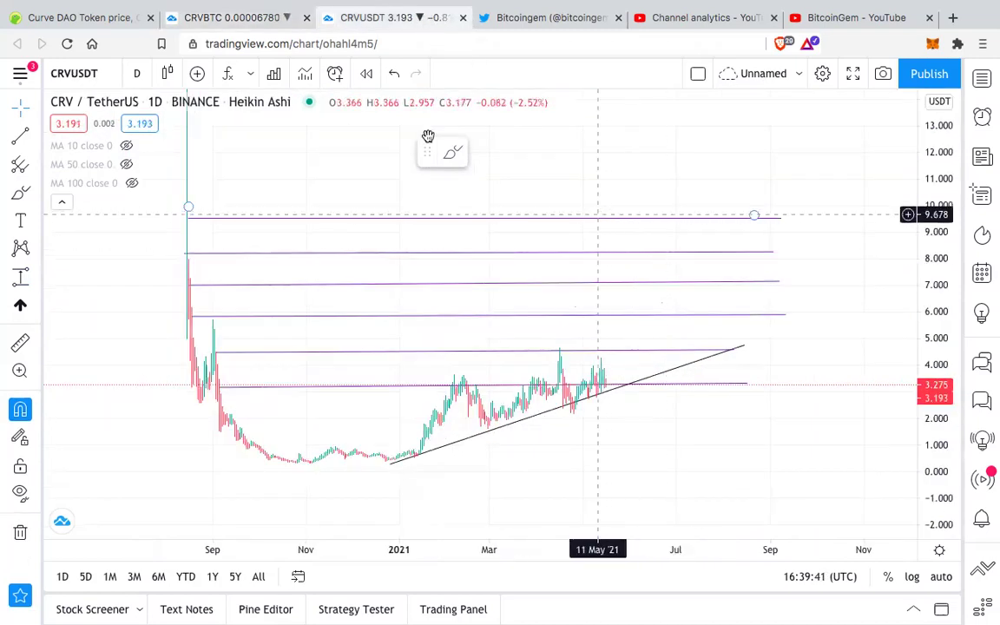
left_click(223, 16)
left_click_drag(753, 413, 739, 370)
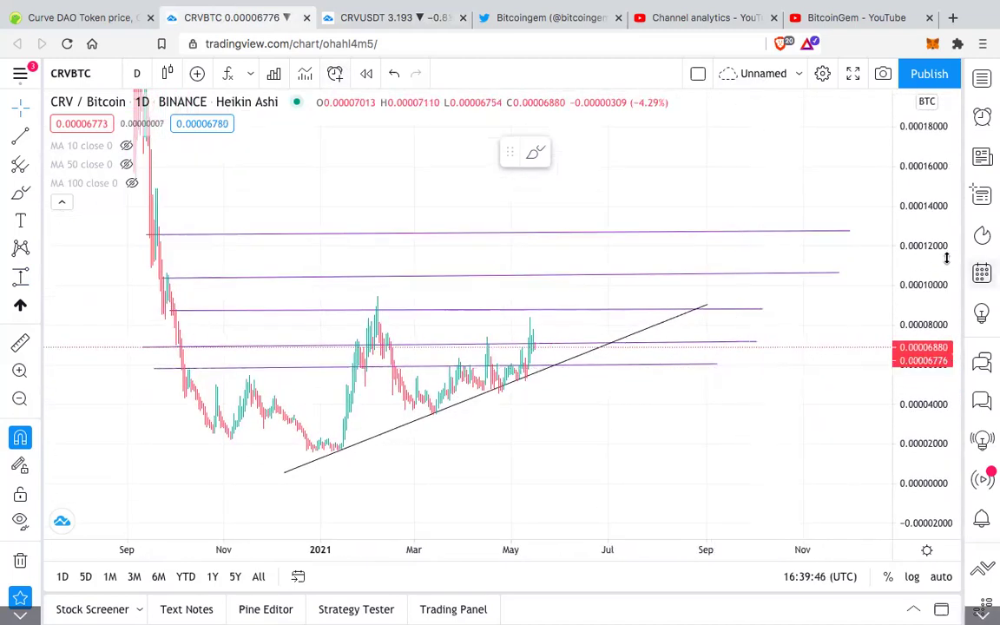
left_click_drag(931, 267, 925, 323)
left_click_drag(725, 401, 703, 466)
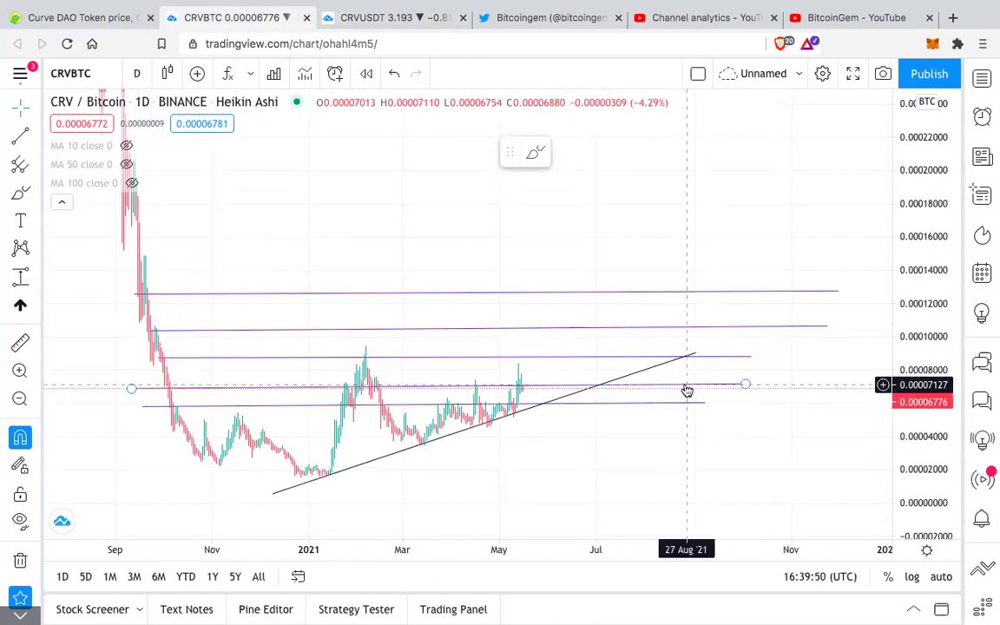
left_click(771, 306)
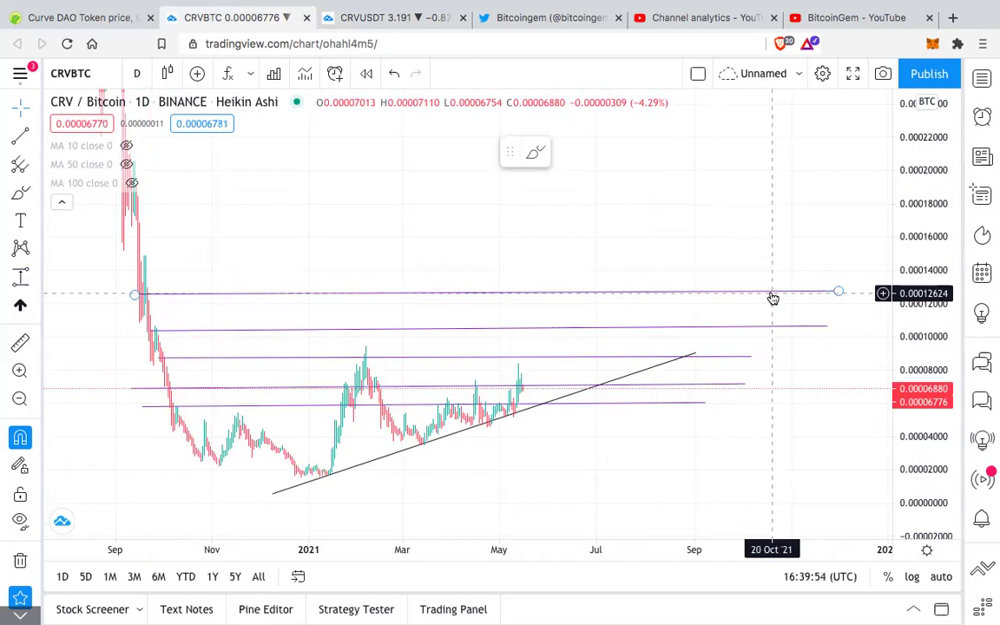
Switch to the CRVUSDT chart and show its 10, 50 and 100 moving averages
mouse_move(387, 10)
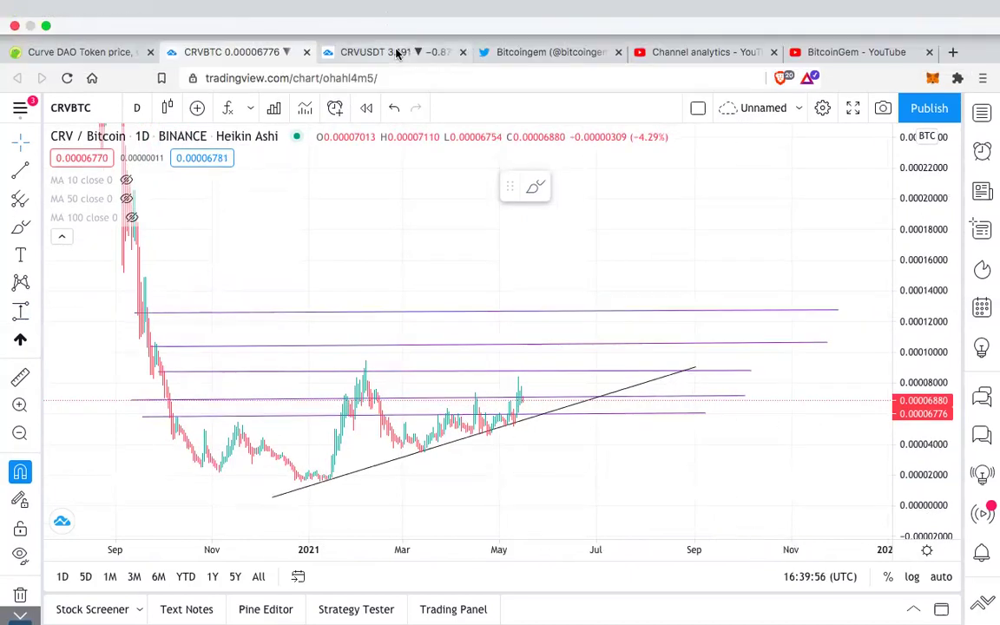
left_click(395, 54)
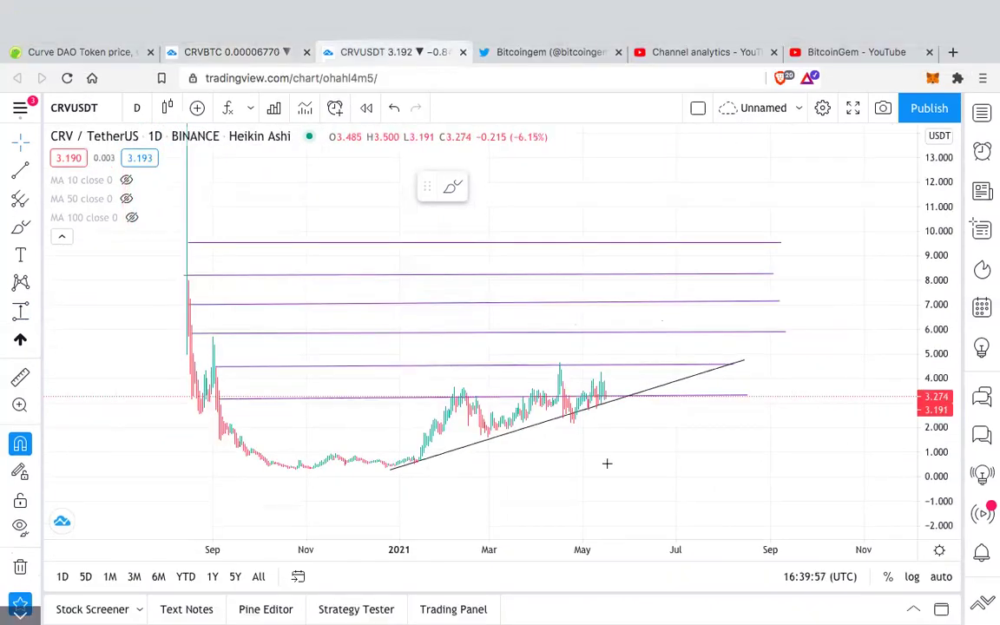
left_click(126, 147)
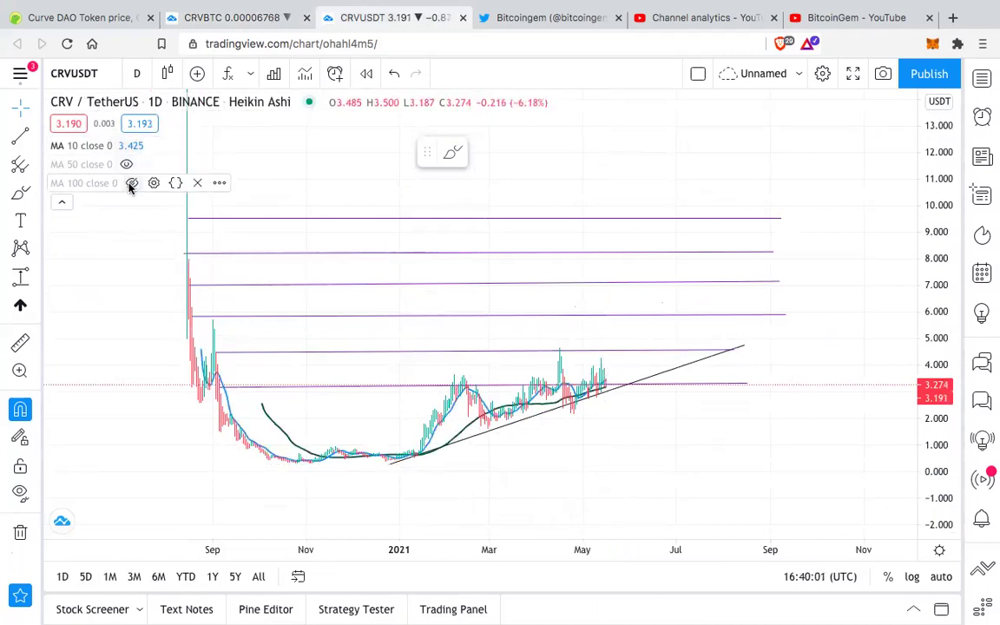
left_click(131, 184)
Examine the April and May CRVUSDT daily candles close up against the three moving averages and the trend line
left_click_drag(959, 249, 955, 148)
left_click(13, 371)
left_click_drag(461, 352, 634, 512)
left_click_drag(772, 401, 699, 482)
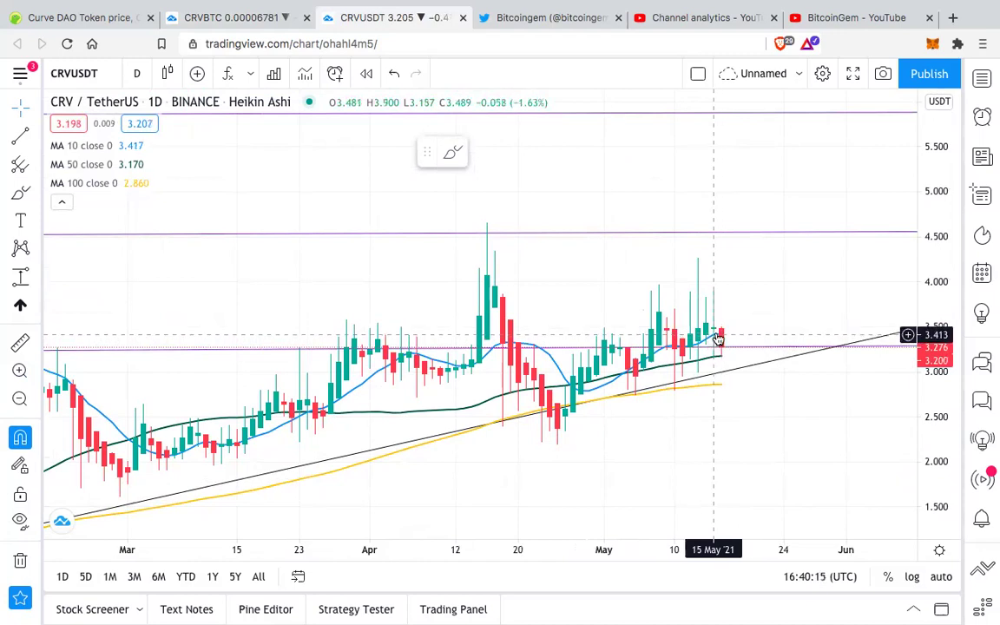
left_click(19, 371)
left_click_drag(556, 305, 718, 480)
left_click_drag(652, 442, 701, 439)
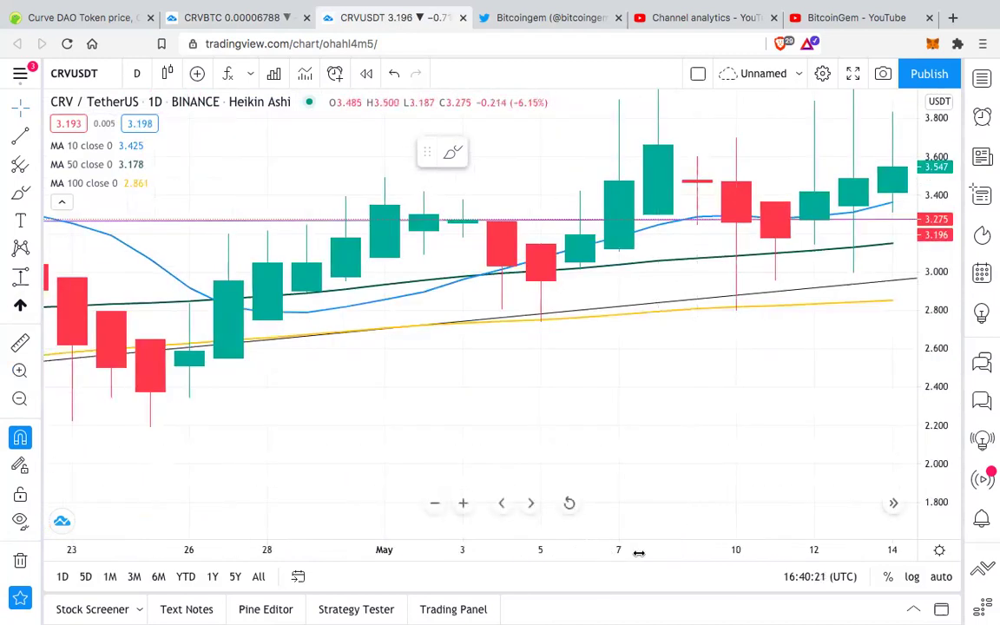
left_click_drag(608, 553, 763, 547)
left_click_drag(817, 352, 706, 444)
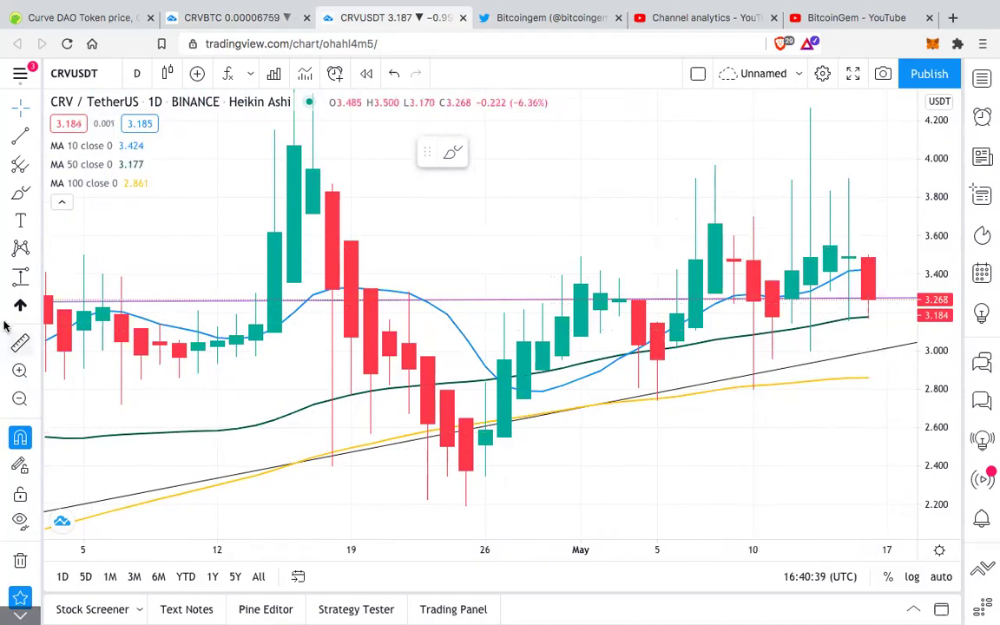
Examine CRVUSDT's daily price action against the moving averages and trend line over progressively longer periods, back to September
left_click(137, 74)
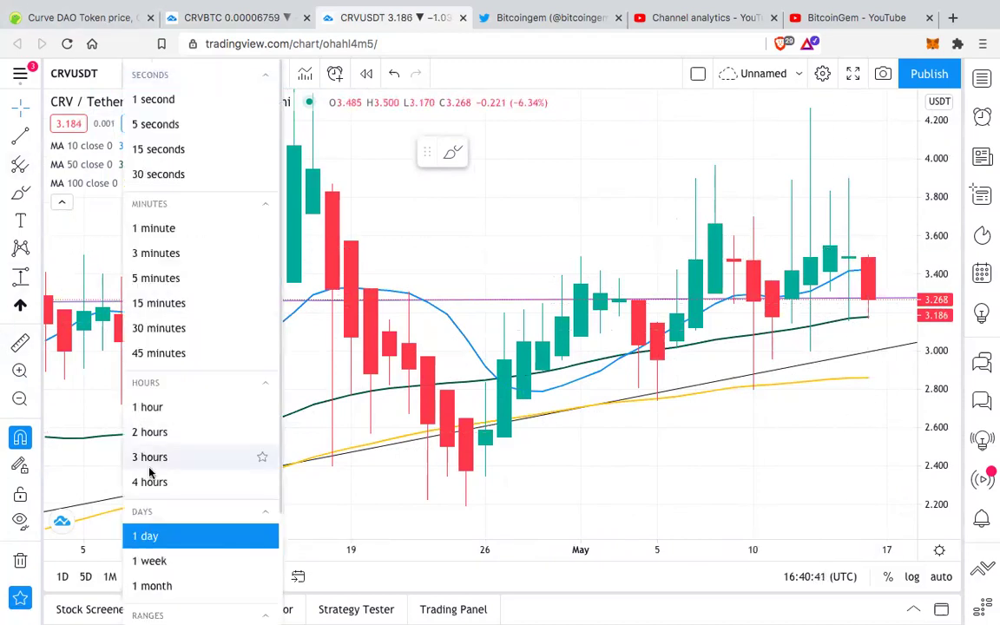
left_click(743, 449)
left_click_drag(670, 554, 776, 554)
scroll(804, 403, "up", 3)
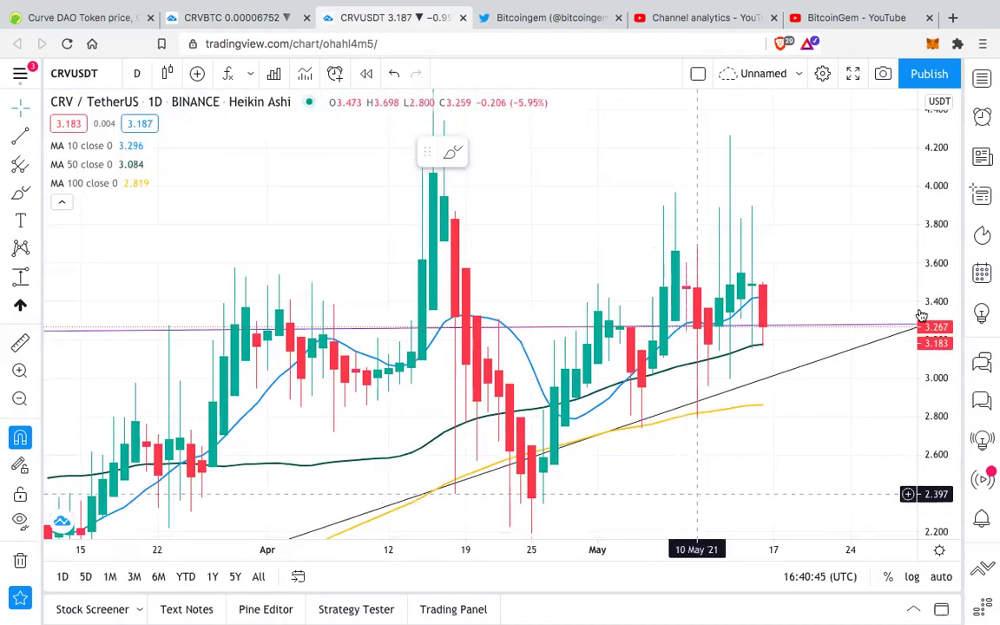
left_click_drag(921, 359, 922, 391)
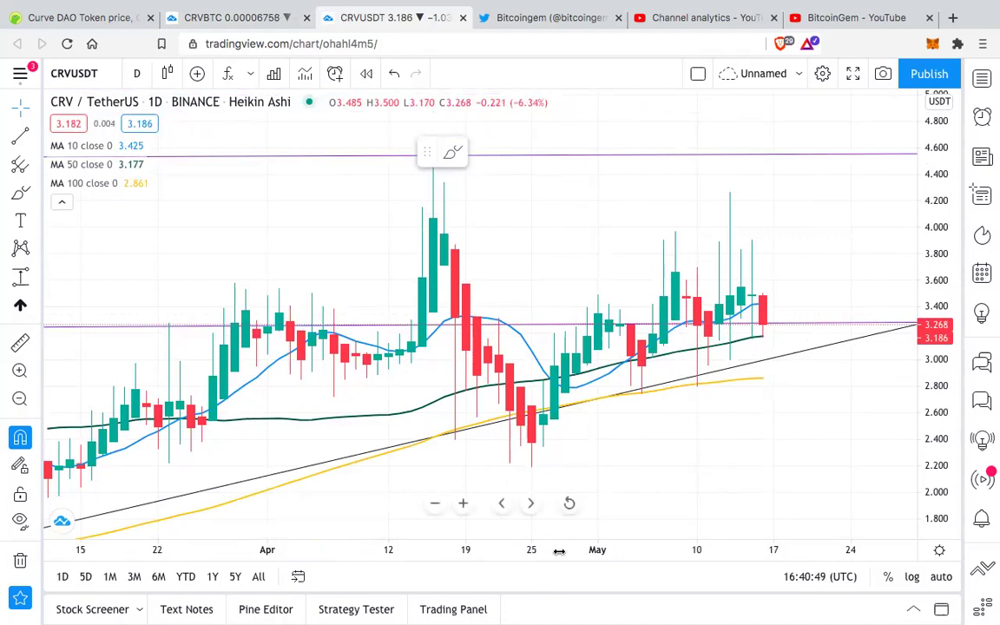
scroll(559, 550, "down", 3)
left_click_drag(842, 435, 813, 428)
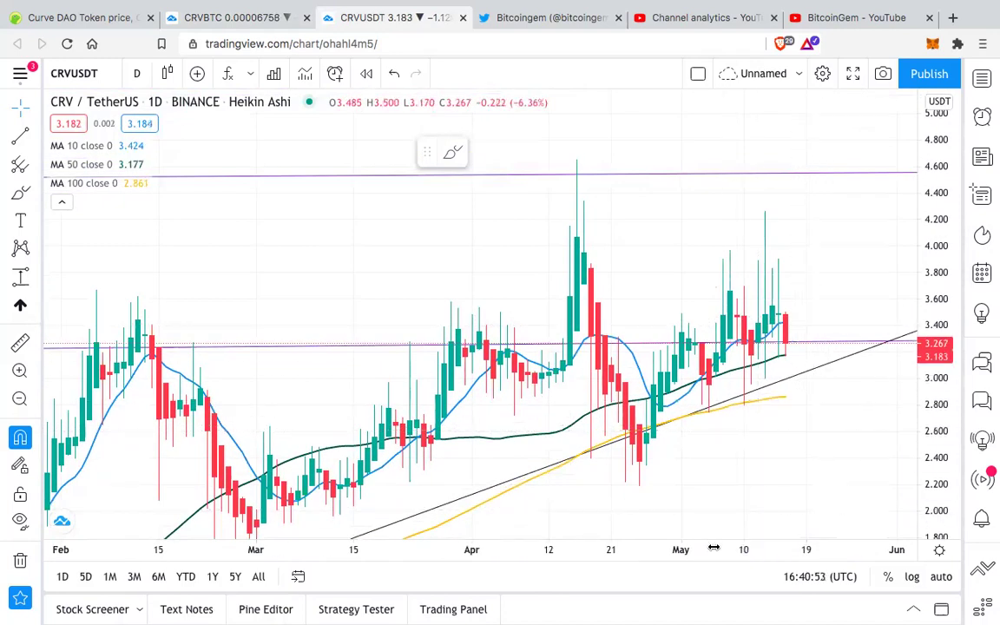
left_click_drag(713, 548, 810, 550)
left_click_drag(942, 417, 946, 473)
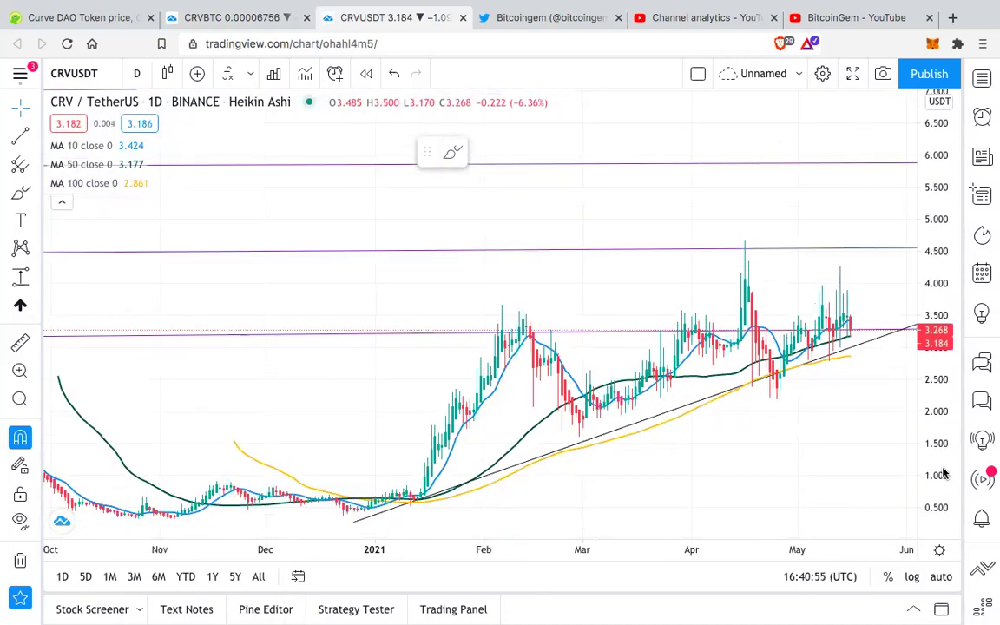
left_click_drag(761, 475, 723, 478)
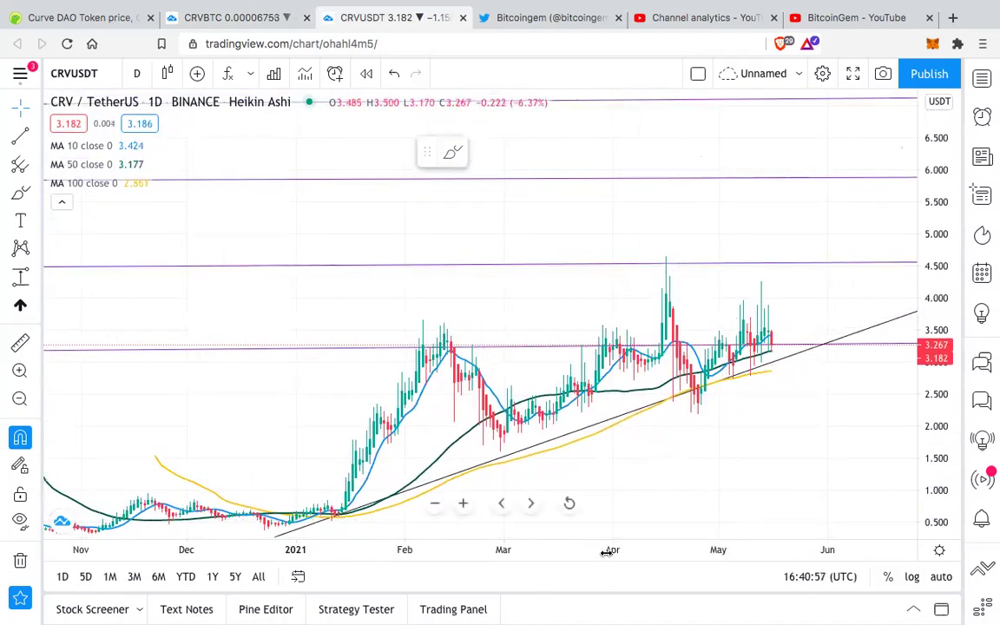
left_click_drag(607, 552, 676, 554)
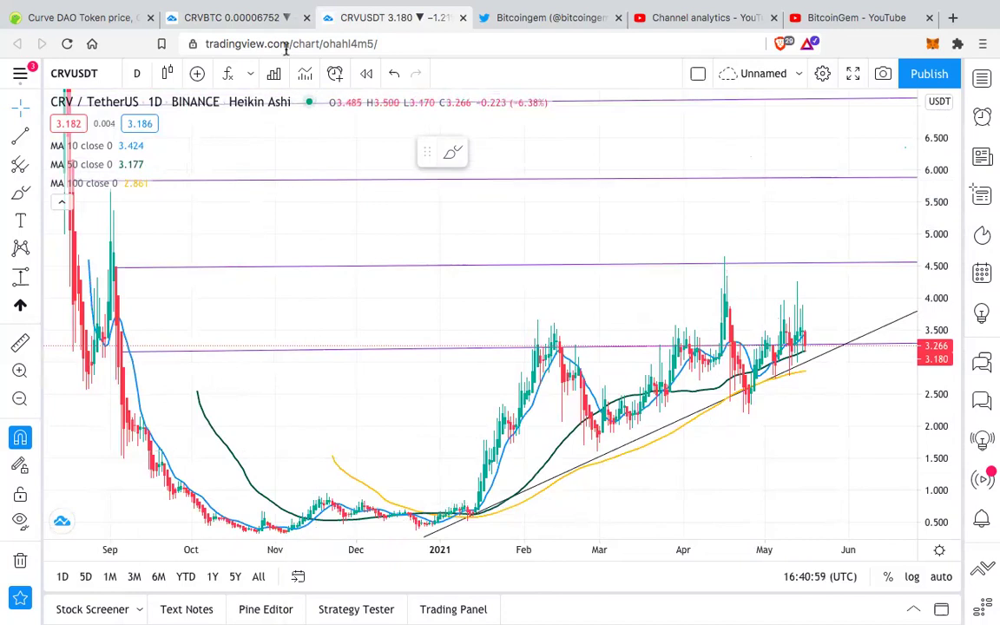
Switch to the CRVBTC chart and show its 10, 50 and 100 moving averages
left_click(234, 17)
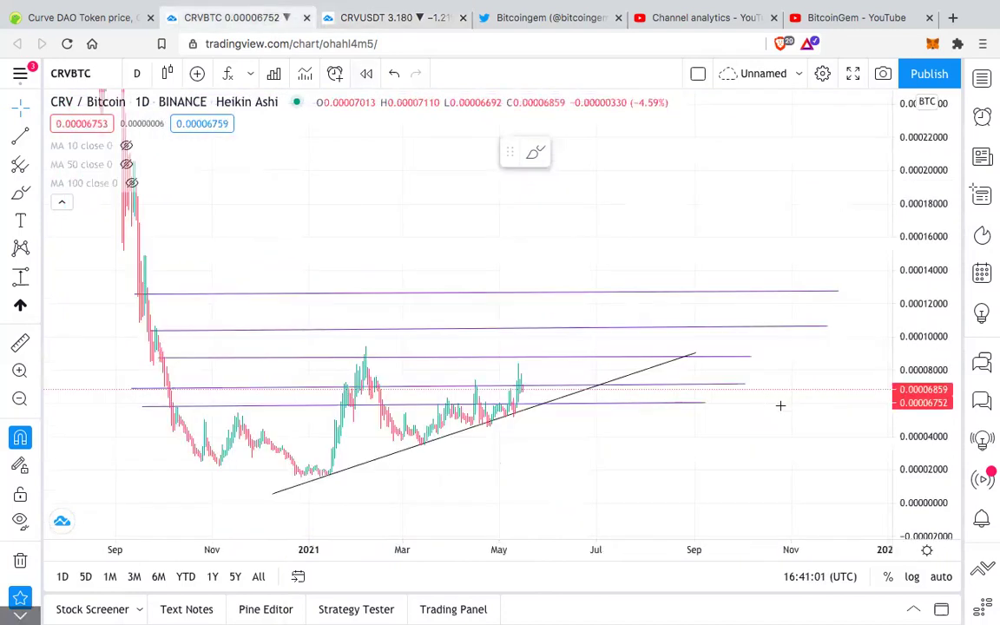
left_click(127, 146)
left_click(127, 164)
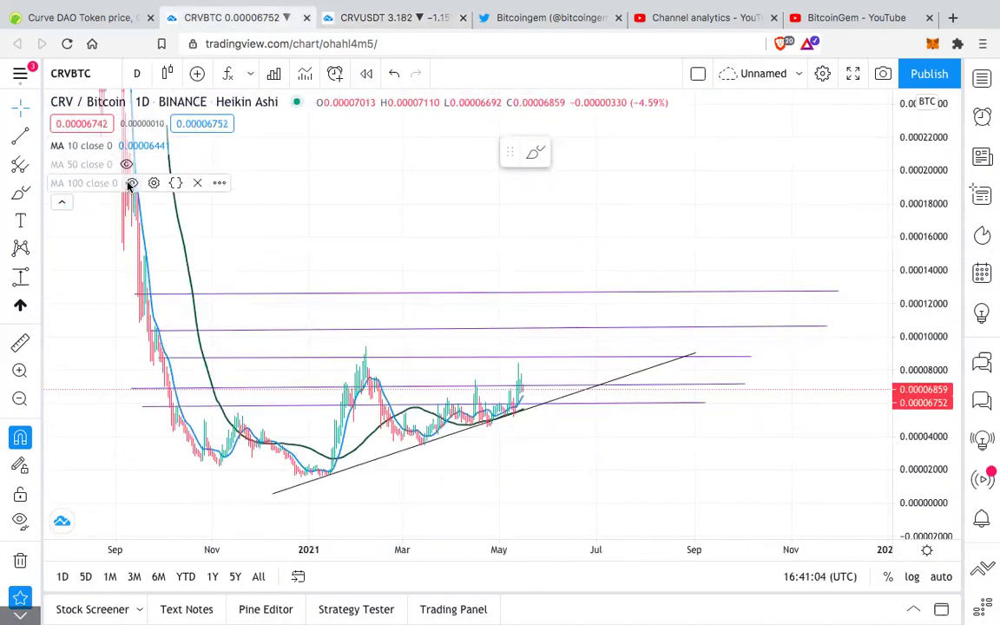
Examine CRVBTC's late April to mid-May daily candles close up against the three moving averages and the trend line
left_click_drag(885, 371, 912, 290)
left_click_drag(920, 338, 905, 154)
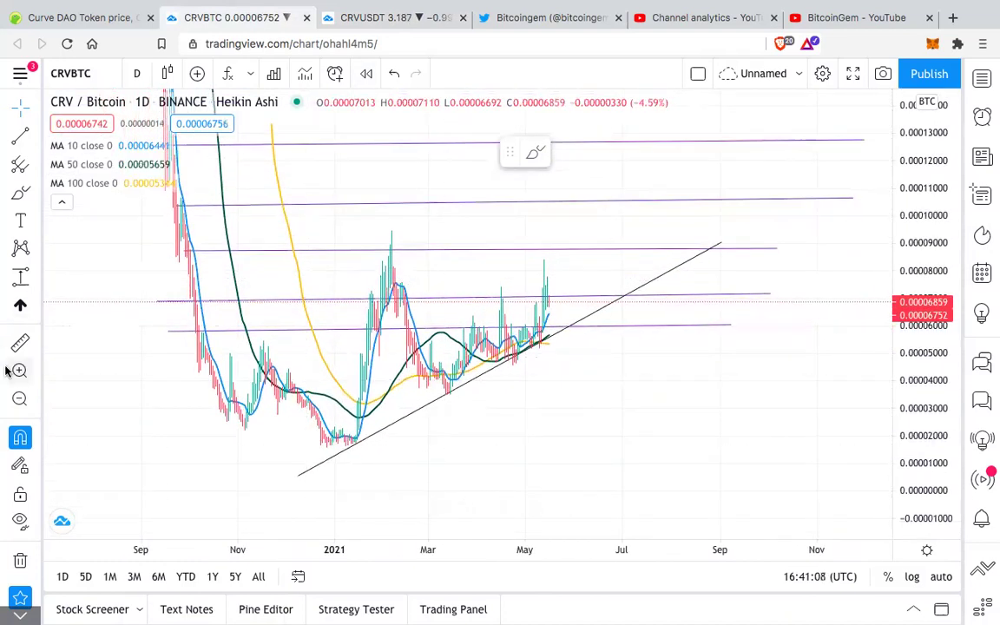
left_click_drag(422, 295, 629, 439)
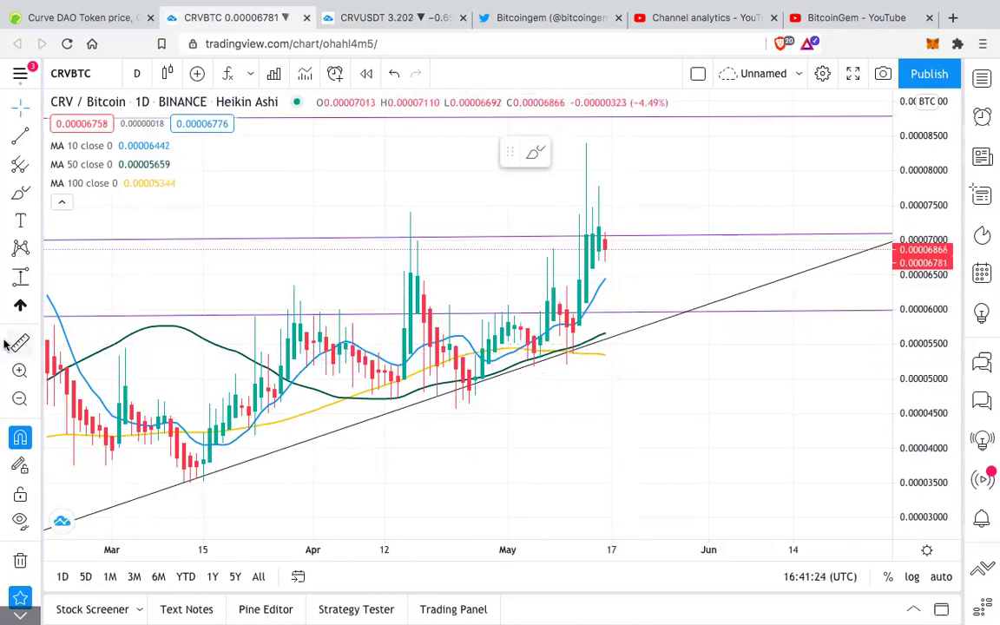
left_click(19, 372)
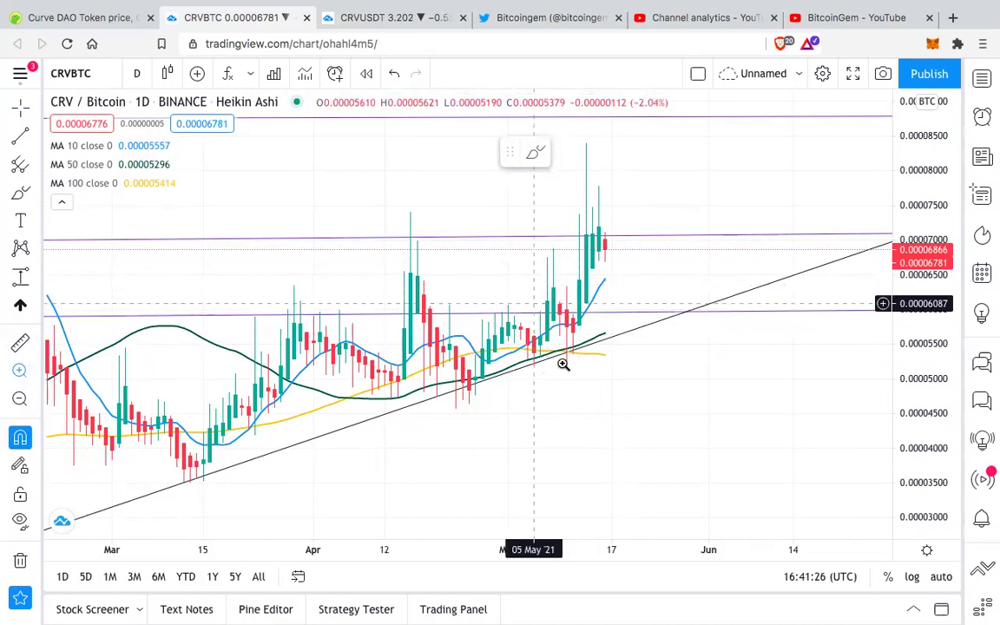
left_click_drag(535, 309, 616, 444)
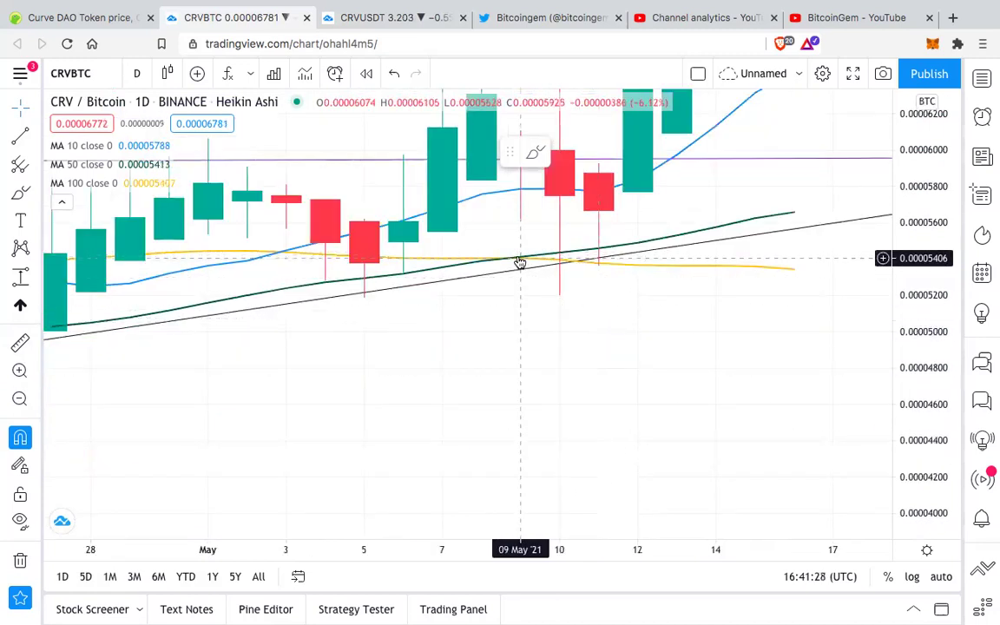
left_click_drag(937, 247, 927, 317)
left_click_drag(758, 388, 716, 491)
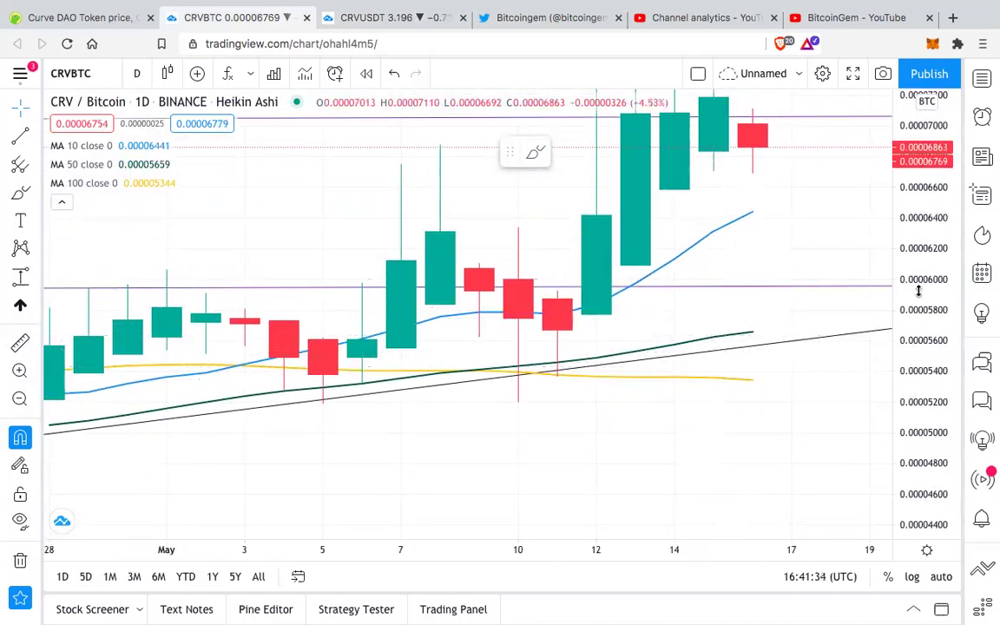
Examine CRVBTC's price action from February to May against the moving averages, trend line and nearest purple resistance levels
left_click_drag(914, 246, 777, 350)
left_click_drag(630, 549, 736, 551)
left_click_drag(905, 351, 815, 424)
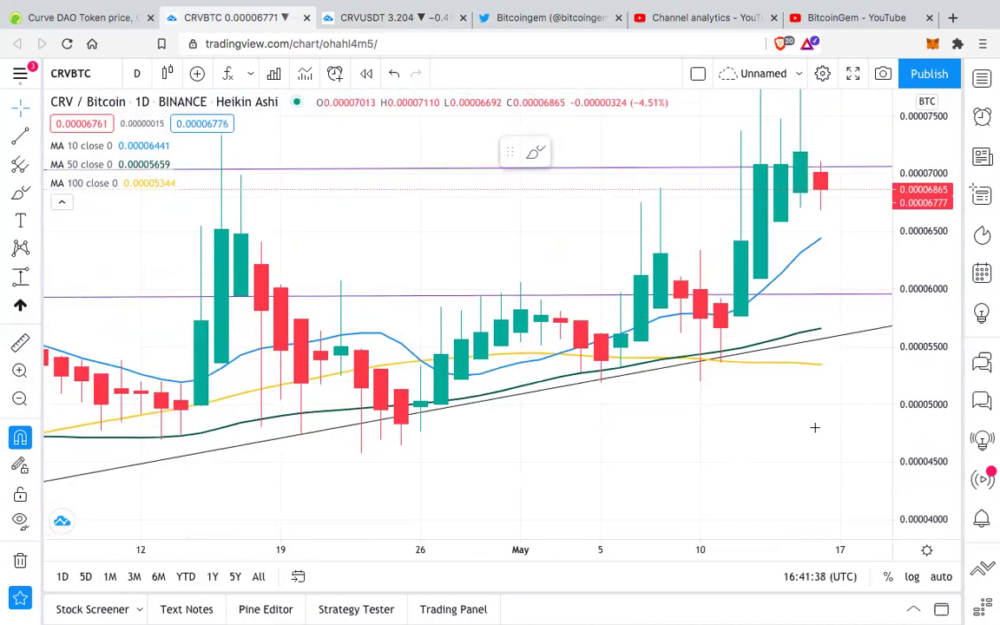
left_click_drag(723, 455, 646, 491)
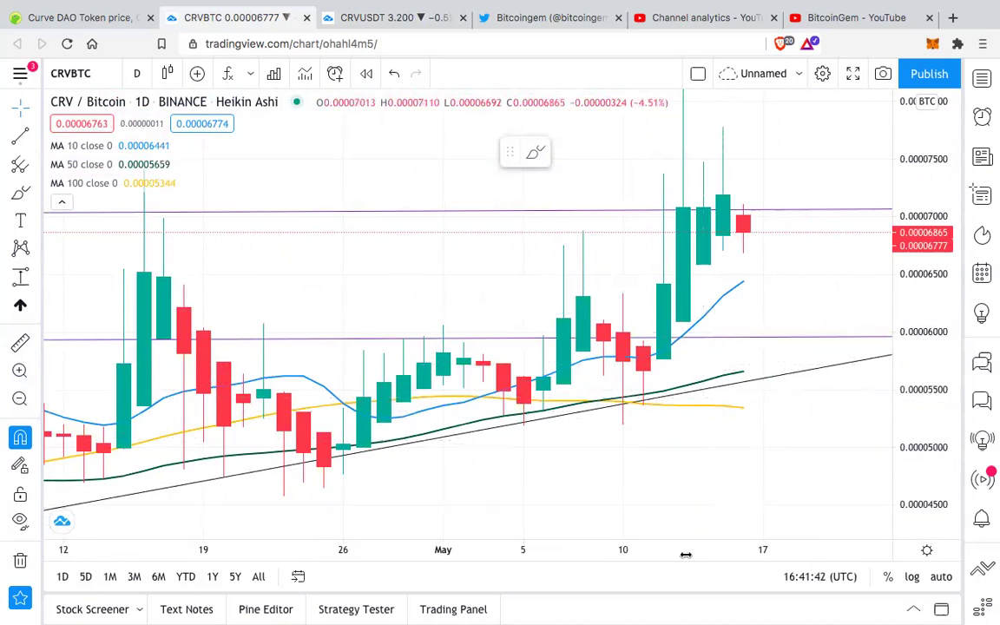
left_click_drag(685, 551, 815, 552)
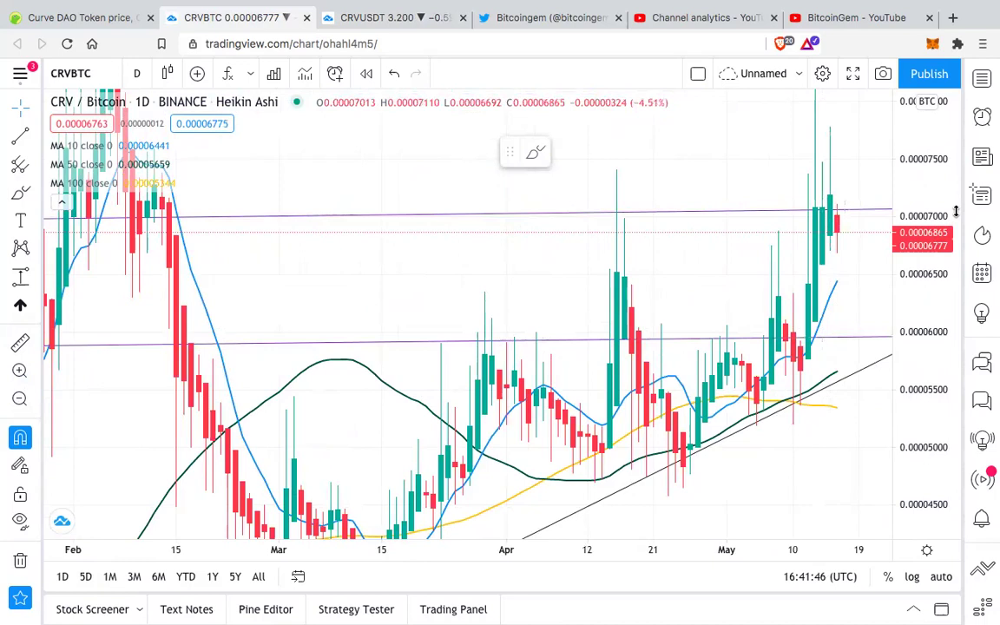
left_click_drag(854, 310, 859, 325)
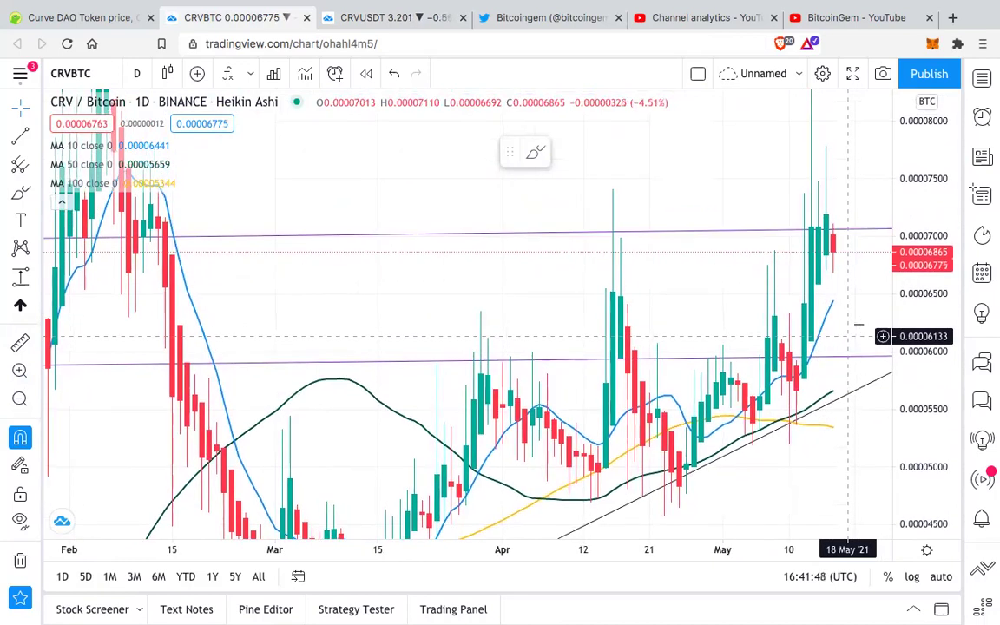
left_click_drag(908, 254, 909, 286)
left_click_drag(776, 416, 673, 475)
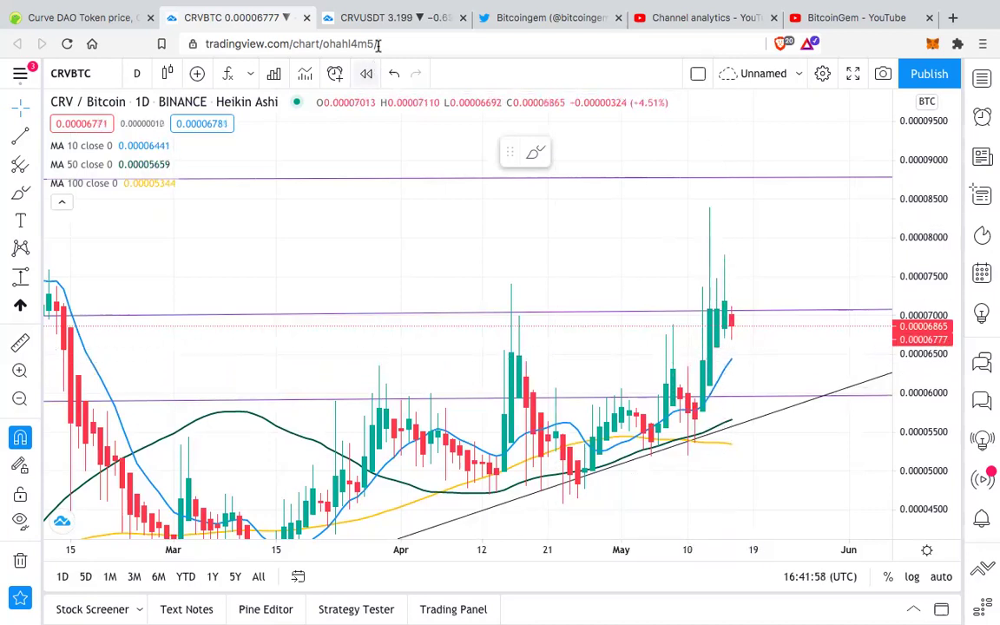
Switch to the CRVUSDT chart and examine its May daily candles close up against the moving averages and trend line
left_click(395, 17)
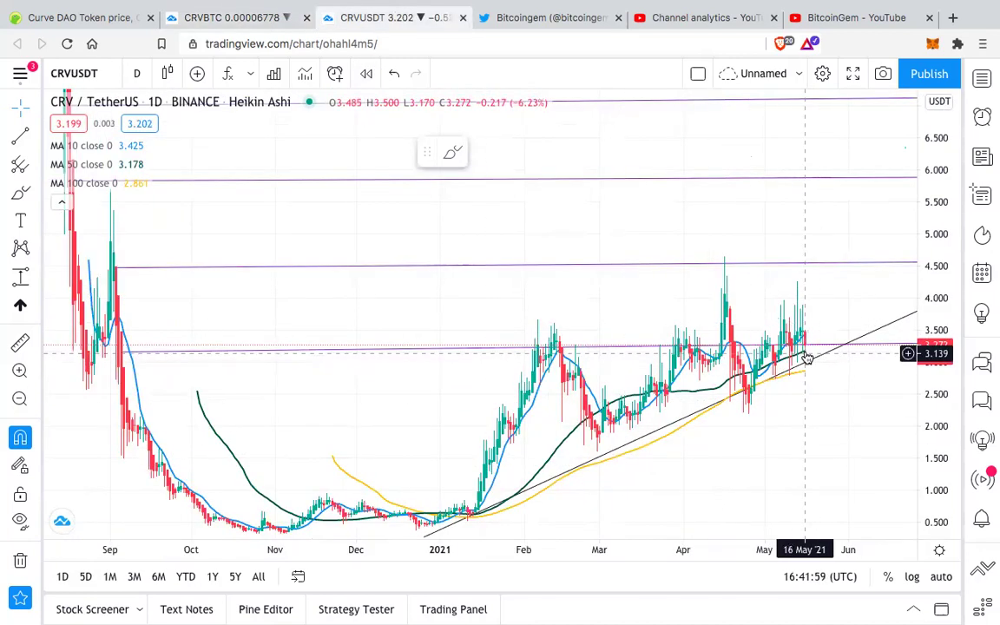
left_click_drag(933, 349, 927, 293)
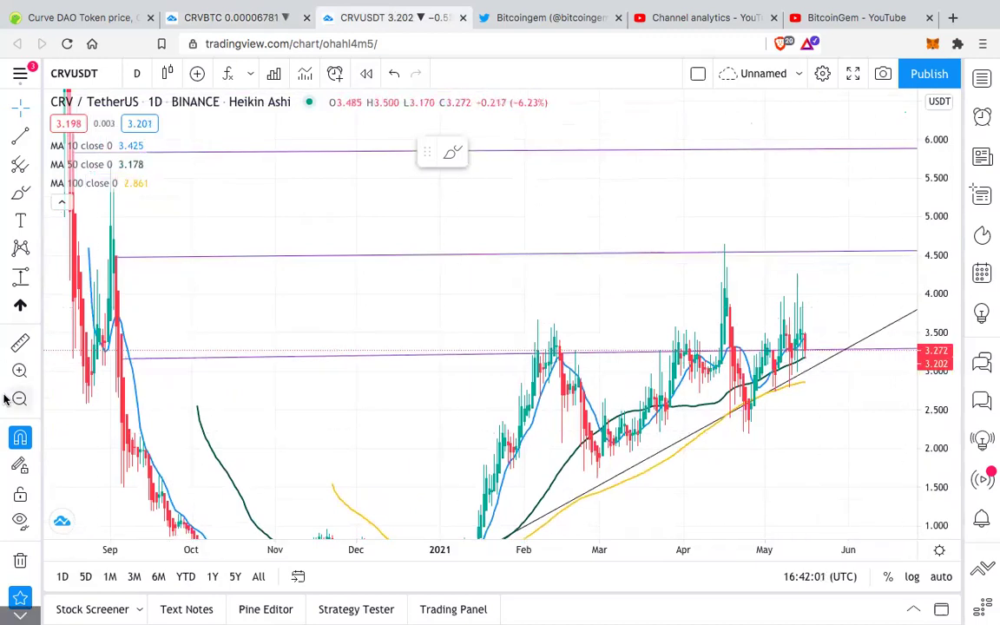
left_click(18, 372)
left_click_drag(774, 305, 835, 433)
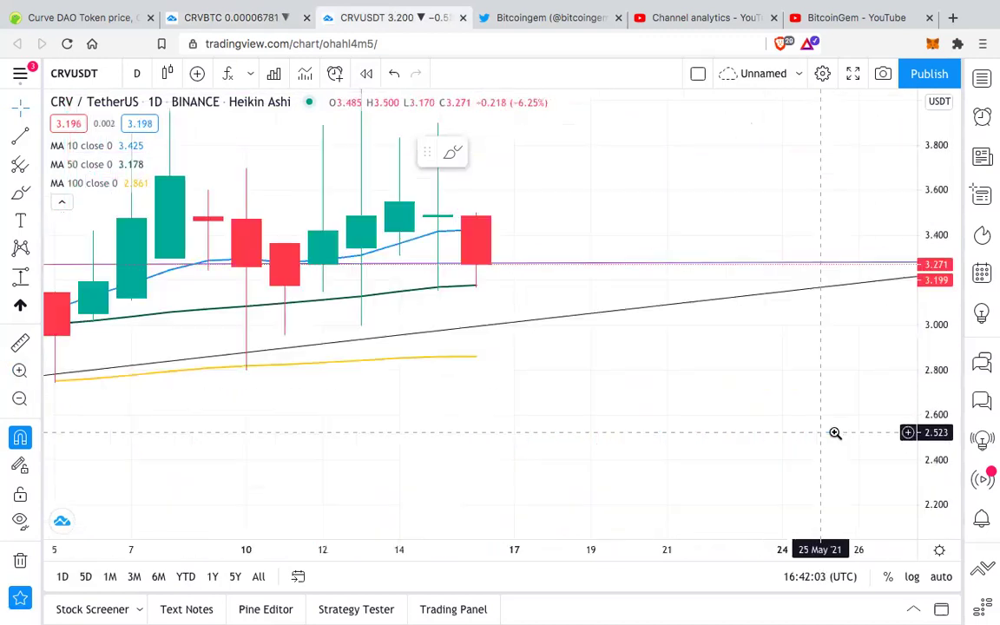
Return to the CRVBTC chart and examine its moving averages and trend line over progressively longer periods, back to September
left_click(266, 14)
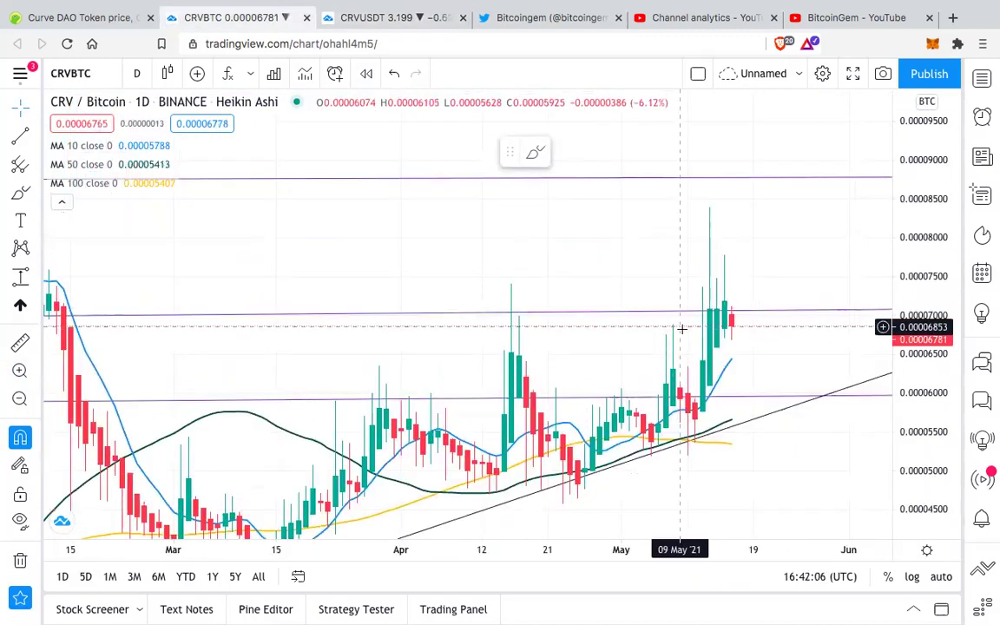
scroll(701, 550, "down", 2)
left_click_drag(701, 551, 710, 550)
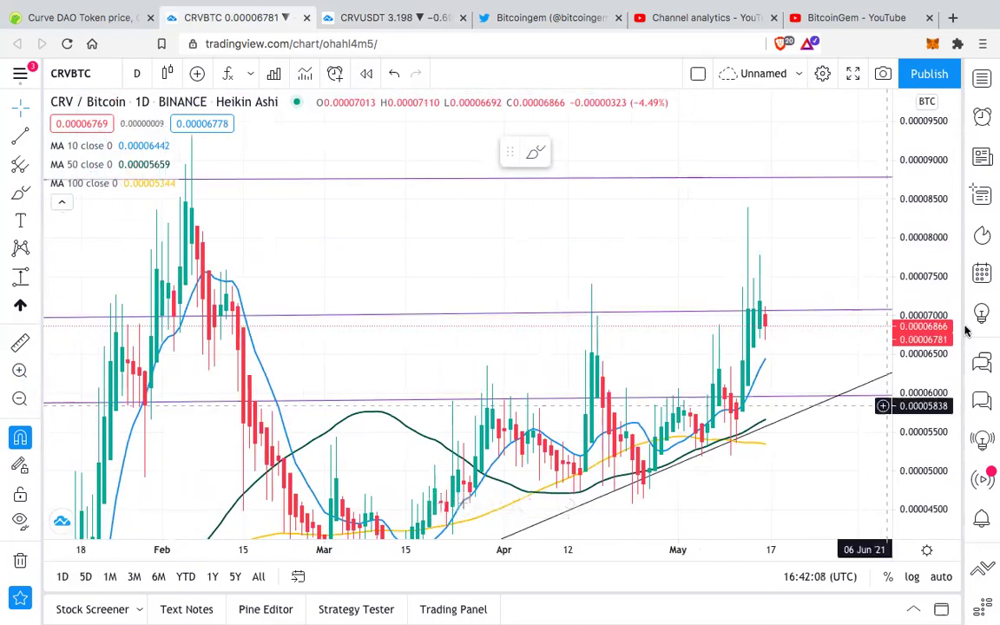
left_click_drag(925, 290, 925, 396)
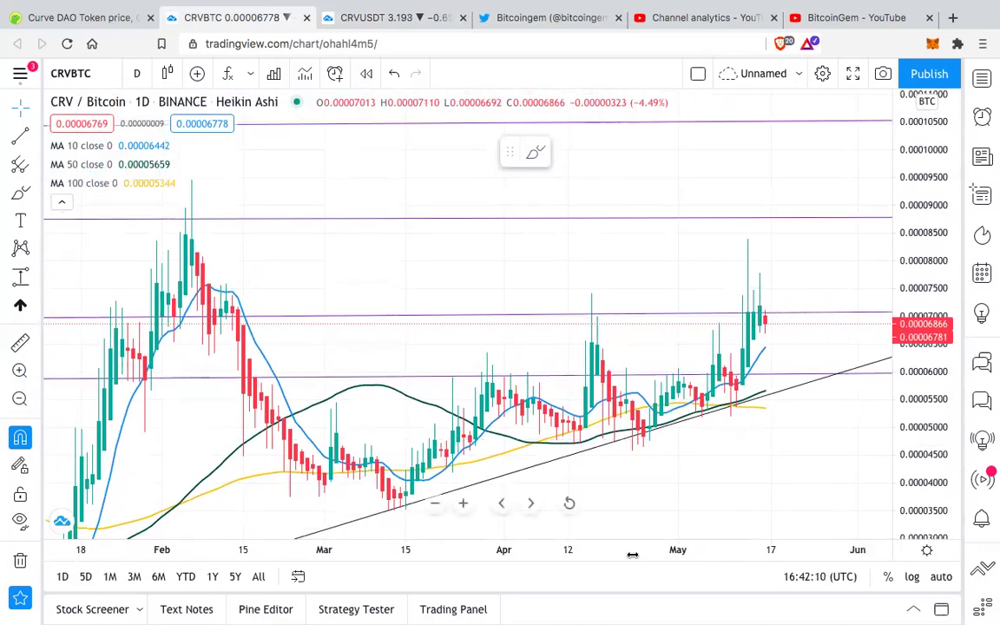
scroll(636, 495, "down", 3)
left_click_drag(922, 292, 919, 390)
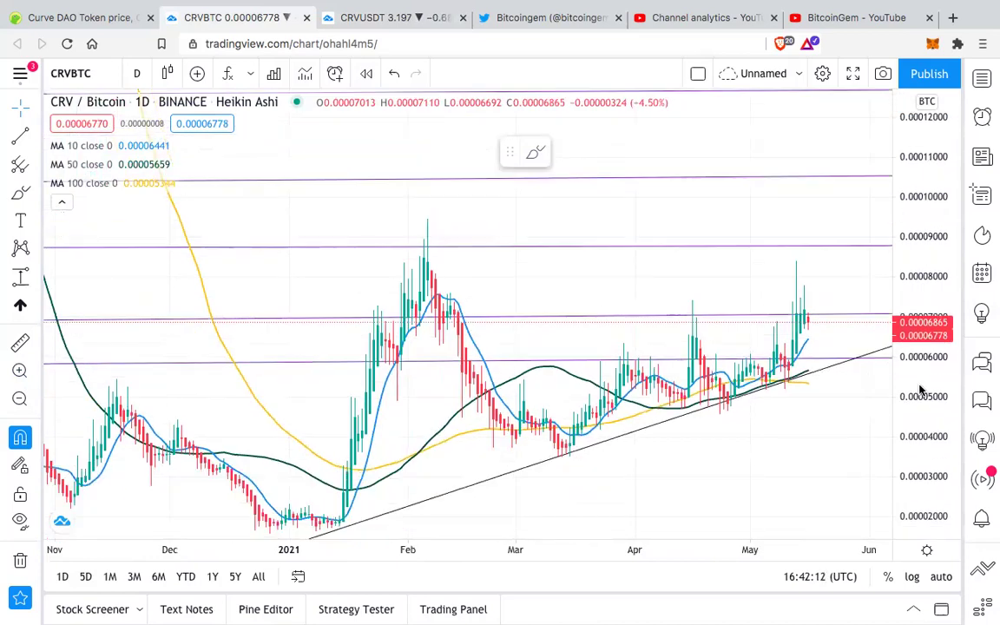
left_click_drag(711, 424, 654, 480)
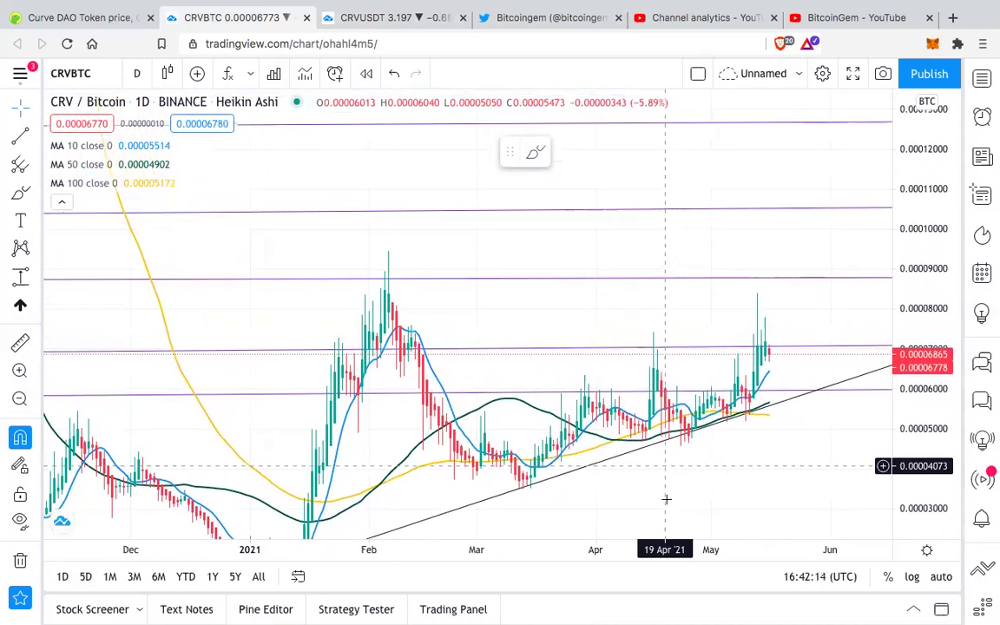
left_click_drag(676, 552, 768, 551)
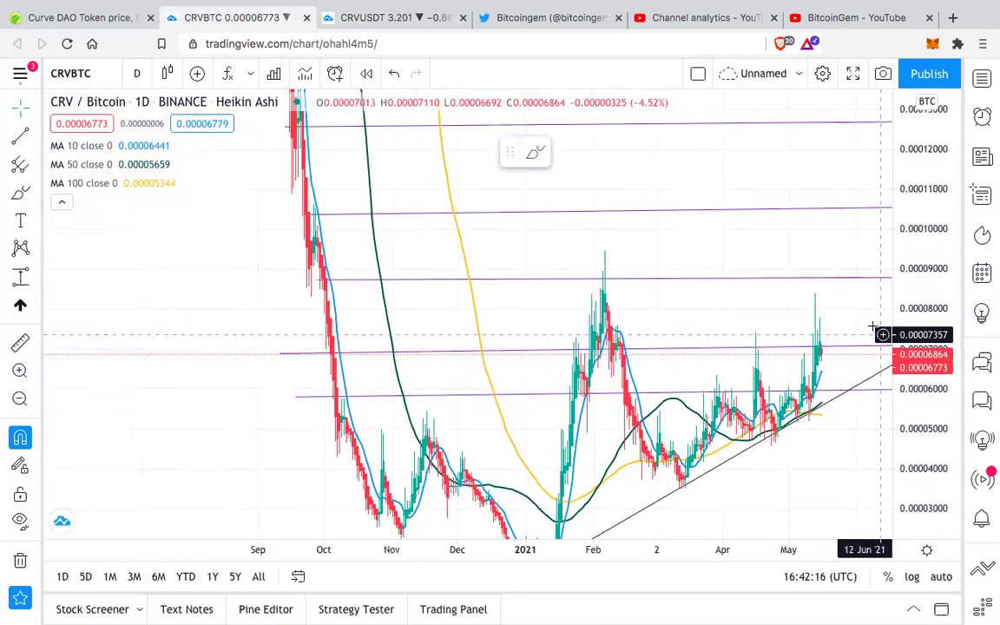
Examine CRVBTC's full price history since August 2020 against the complete set of purple resistance levels
left_click_drag(945, 305, 926, 549)
left_click_drag(814, 435, 755, 560)
left_click_drag(917, 387, 915, 500)
left_click_drag(769, 413, 554, 502)
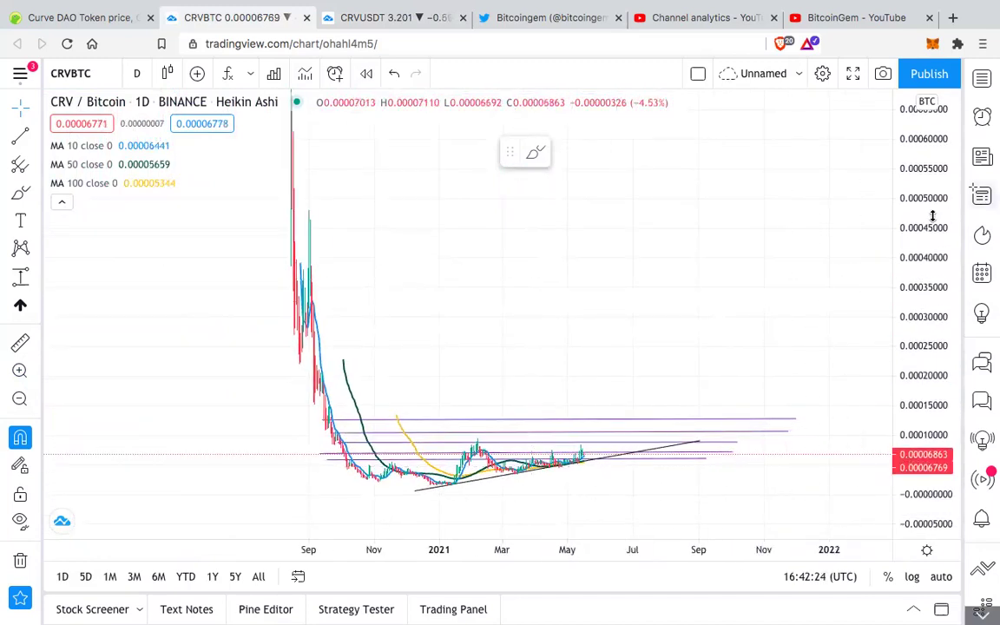
left_click_drag(907, 344, 917, 423)
left_click_drag(914, 313, 904, 403)
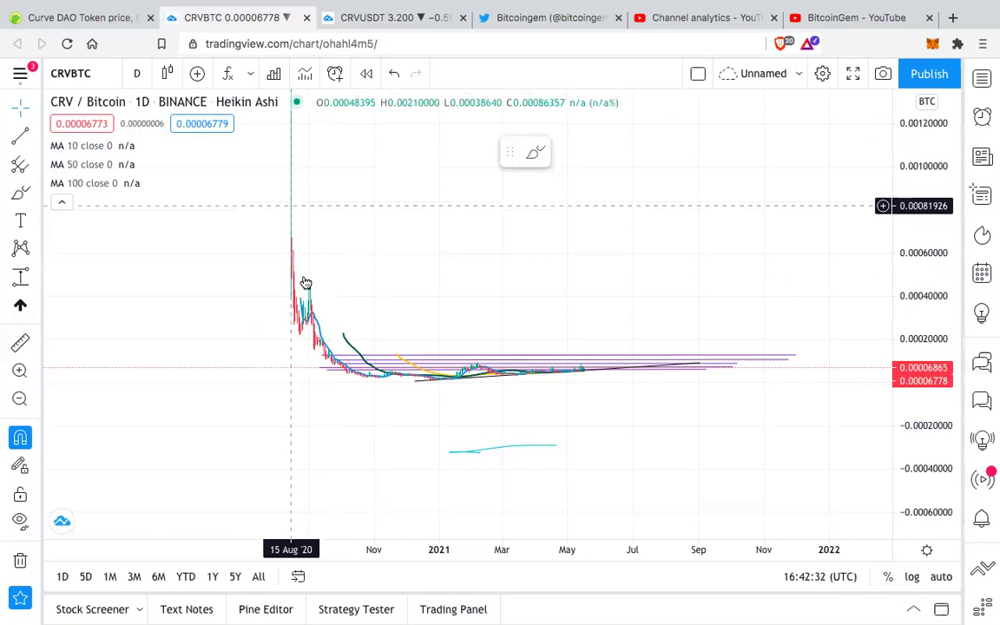
left_click_drag(937, 286, 942, 197)
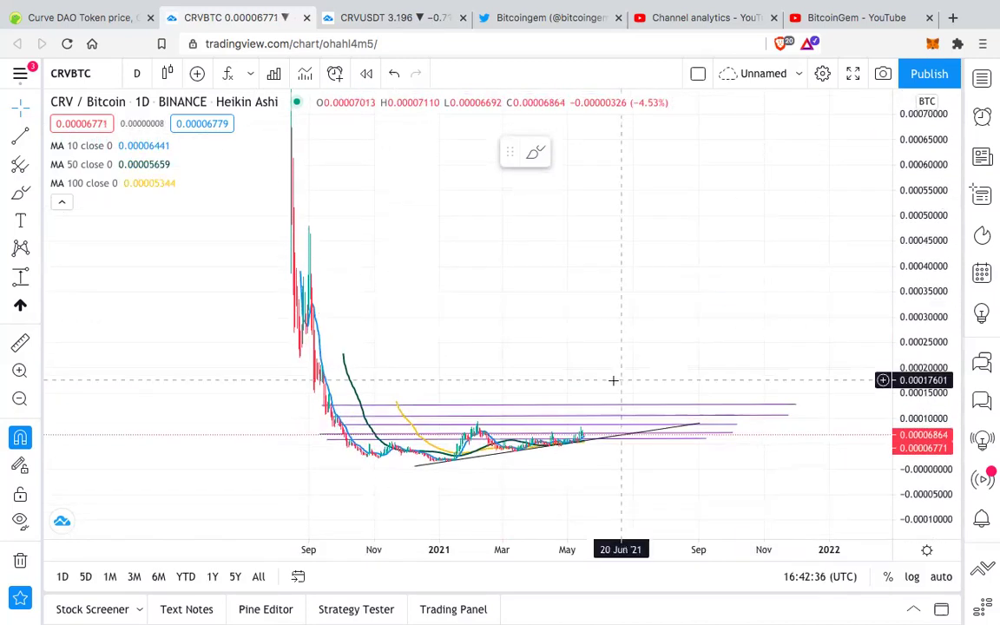
left_click(639, 406)
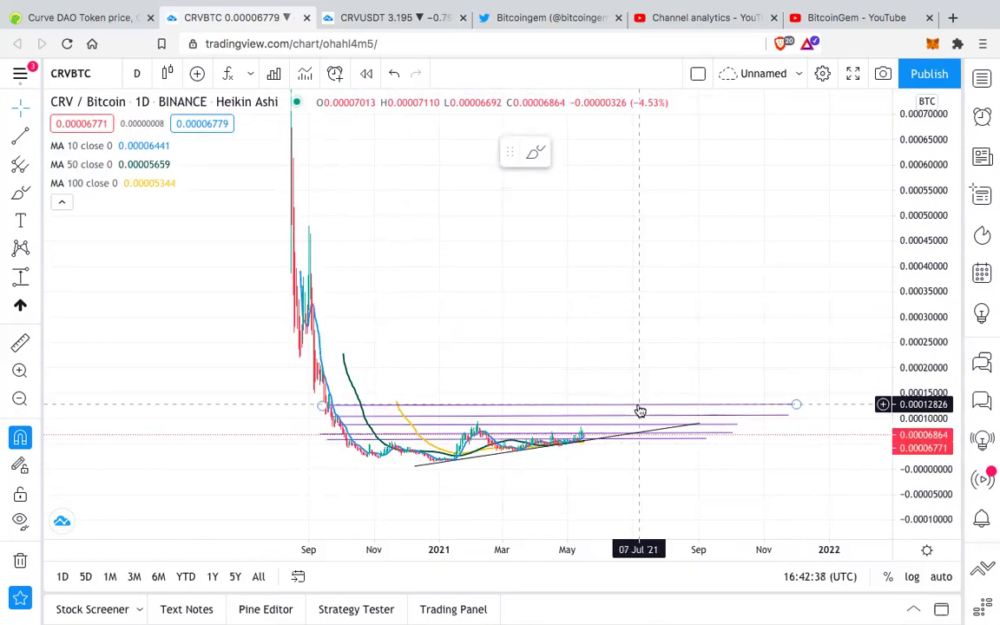
left_click(326, 282)
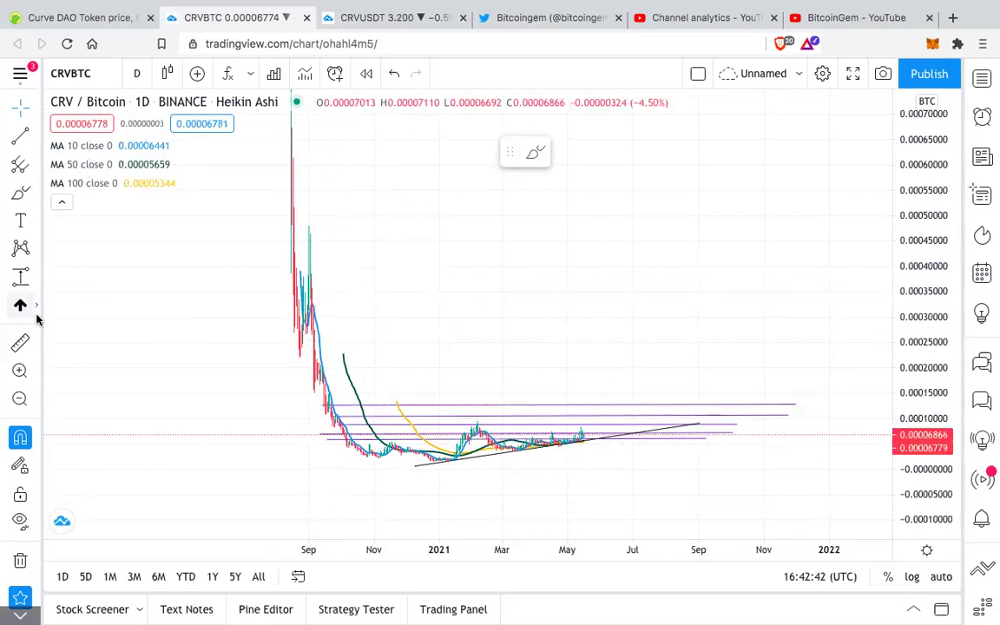
Compare CRVBTC's current price and purple resistance levels with the much higher prices of August and September 2020
left_click_drag(918, 349, 918, 263)
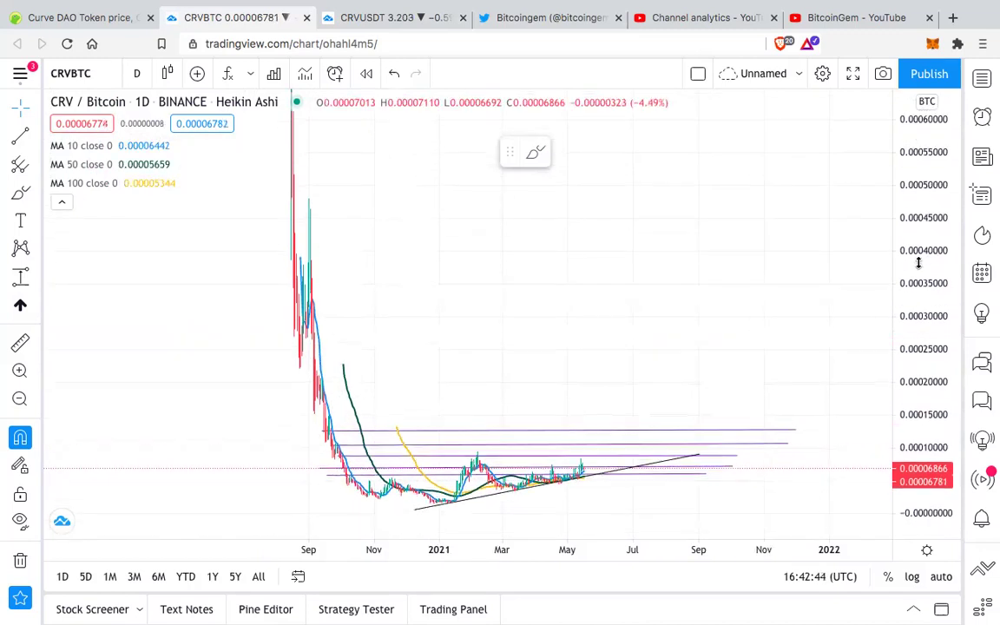
left_click_drag(769, 419, 741, 380)
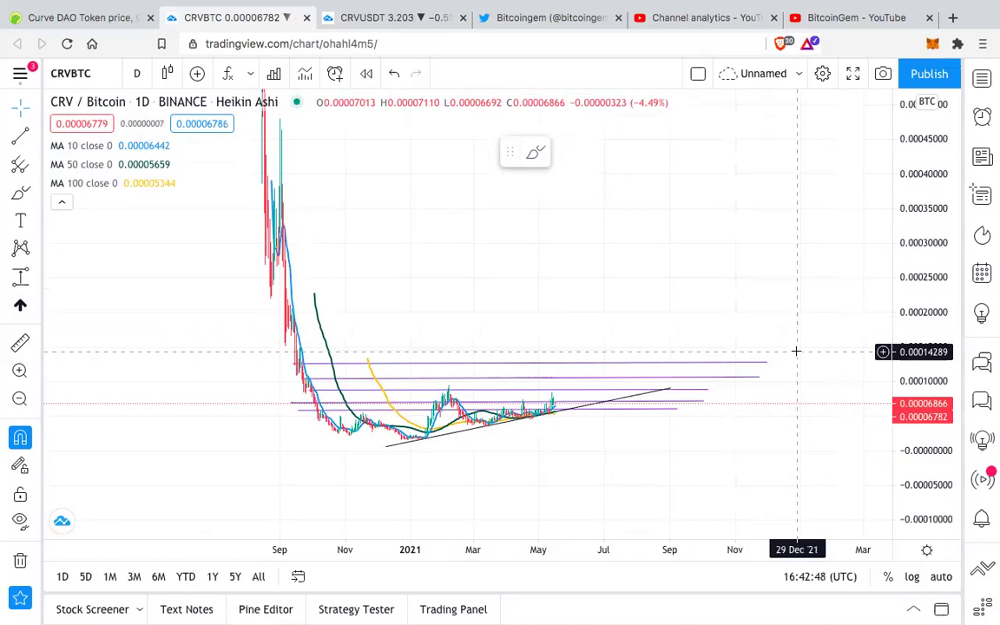
left_click_drag(937, 276, 938, 260)
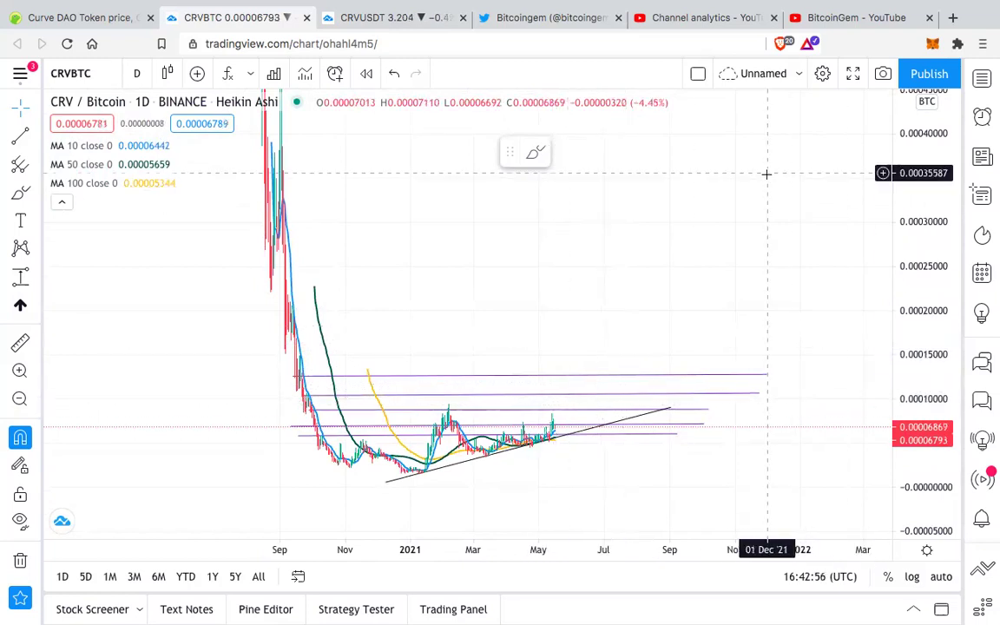
left_click_drag(937, 195, 926, 363)
left_click_drag(676, 452, 551, 528)
left_click_drag(916, 319, 940, 190)
left_click_drag(611, 422, 692, 343)
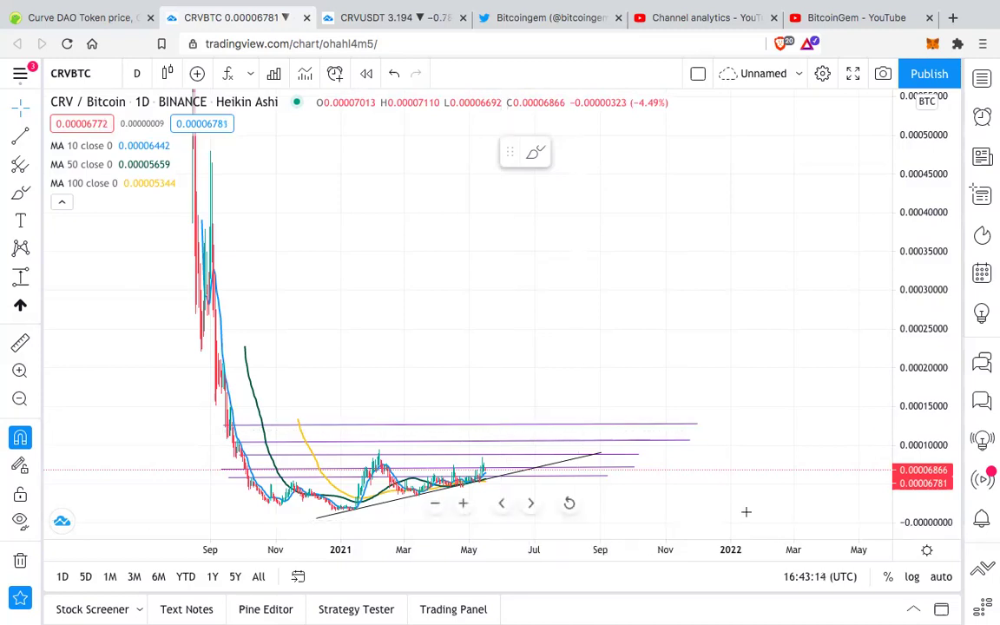
Switch to the CRVUSDT chart and examine its April and May daily candles against the moving averages and trend line
left_click(404, 19)
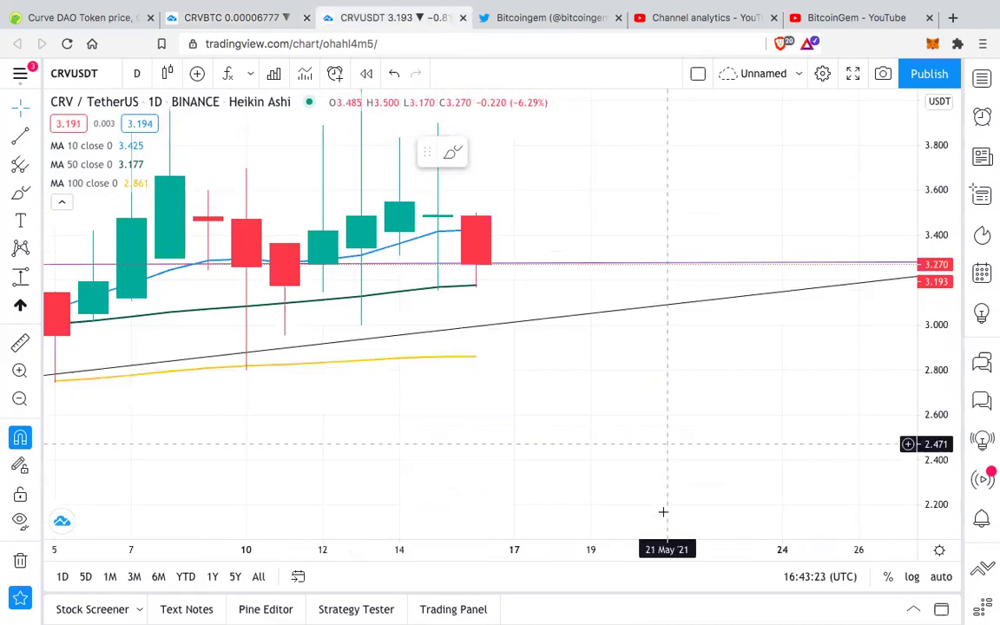
left_click_drag(632, 547, 799, 552)
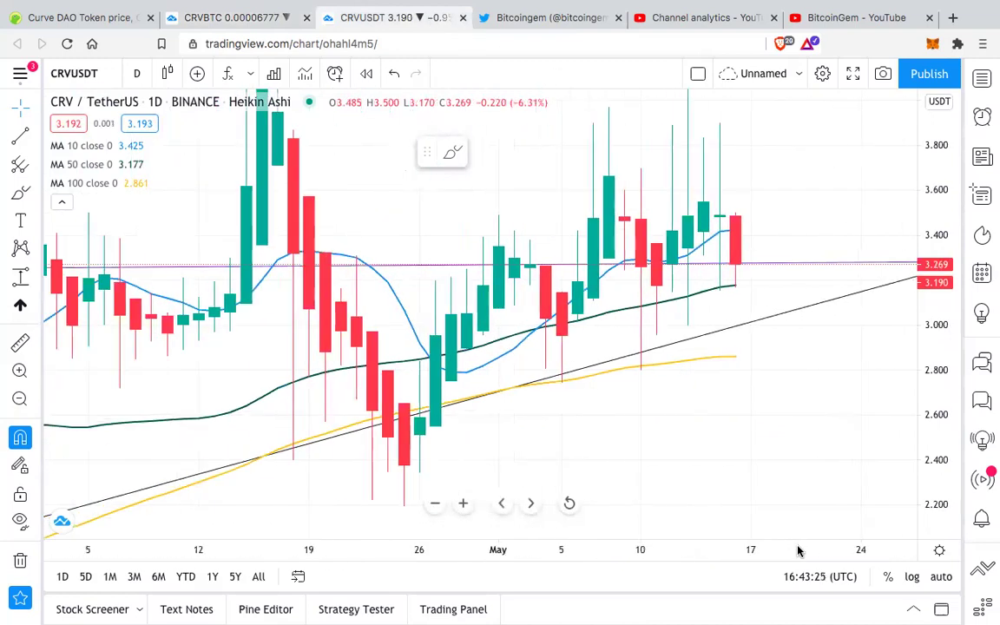
left_click_drag(938, 337, 940, 362)
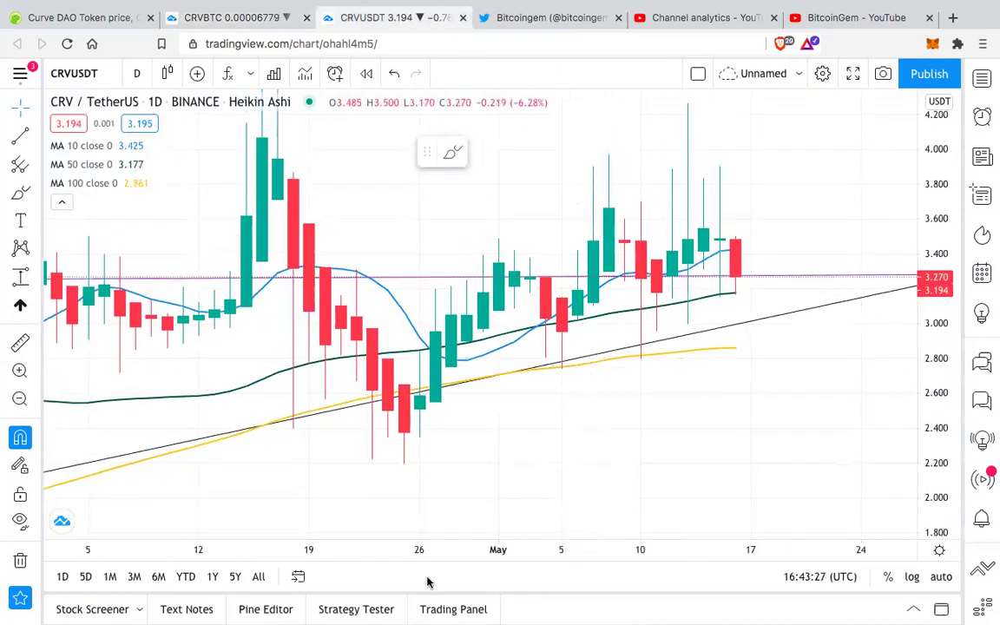